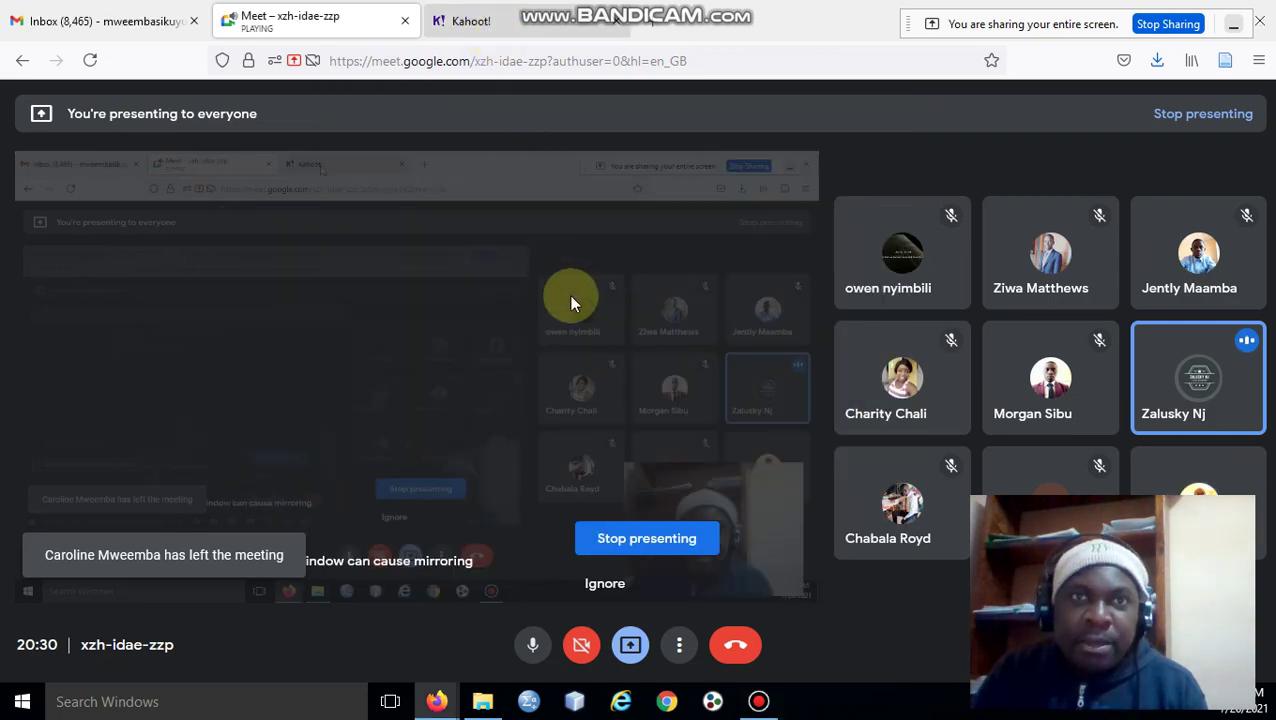
Switch from the Meet call to the Kahoot! tab and choose Create.
key("ctrl+Tab")
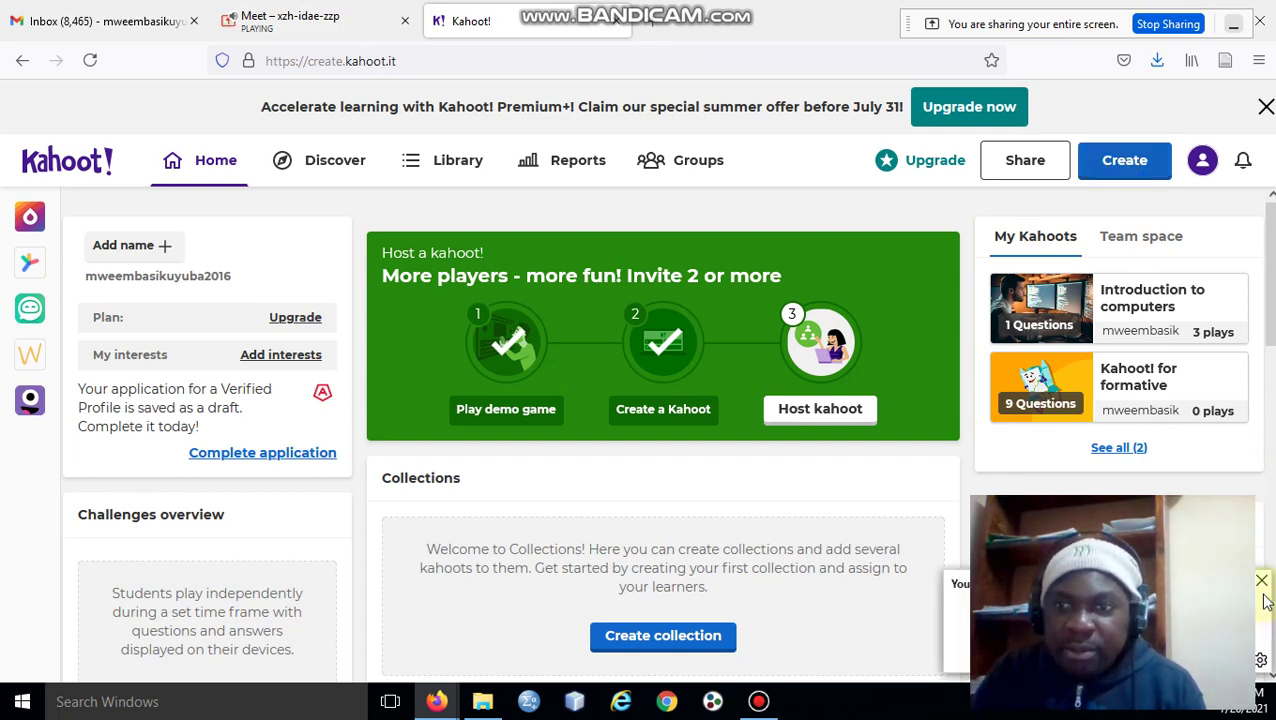
left_click(1125, 162)
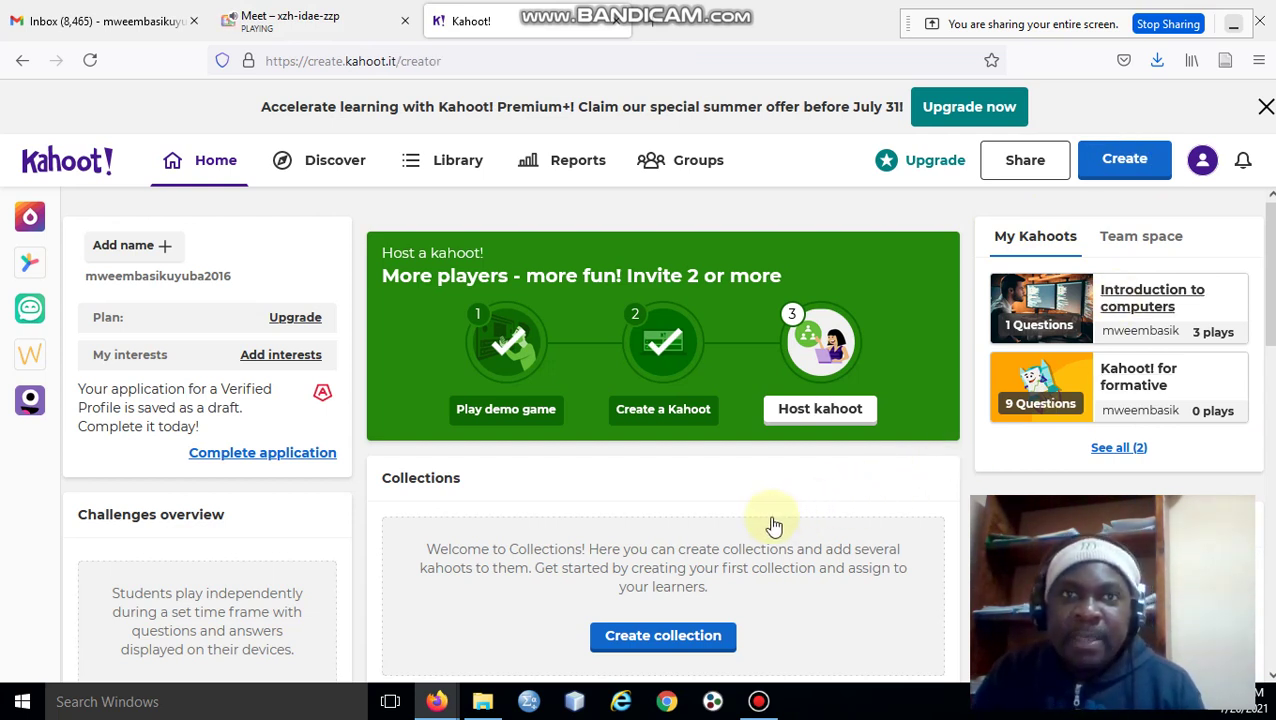
Choose Create again to load a blank quiz in the Kahoot creator.
left_click(1127, 166)
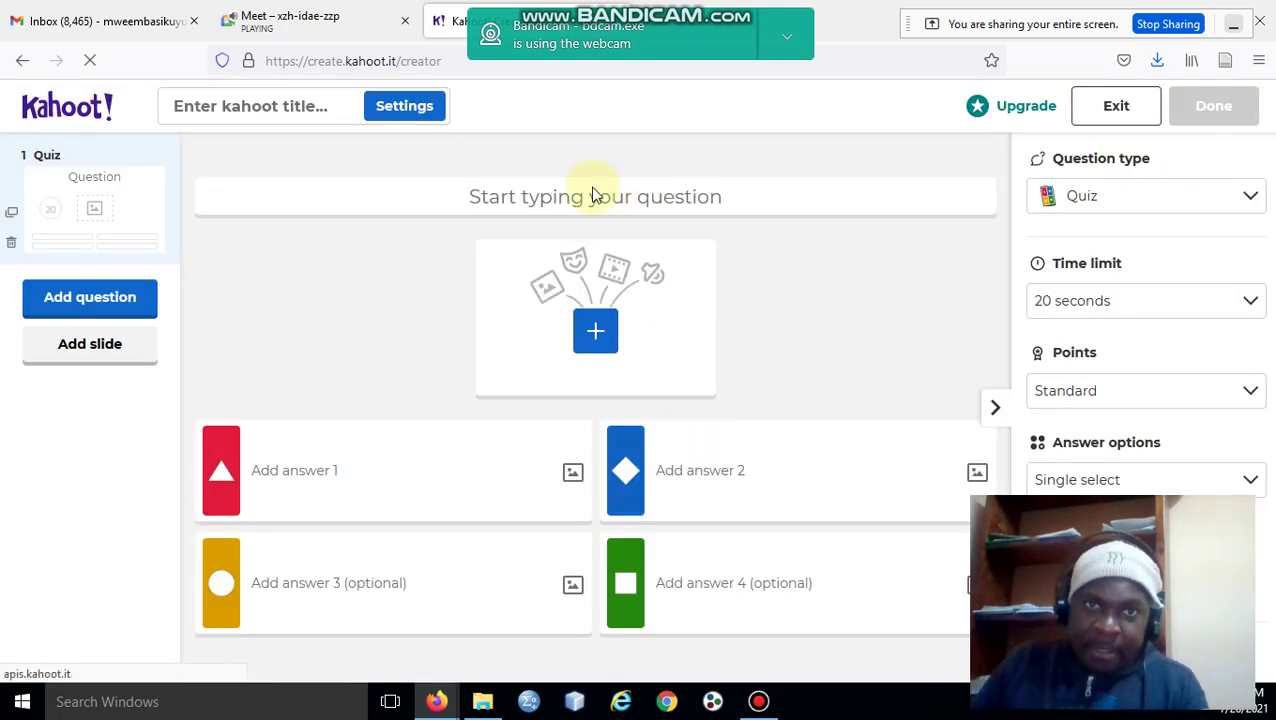
Enter 'What output device uses sound on a computer?' as the first question.
left_click(662, 200)
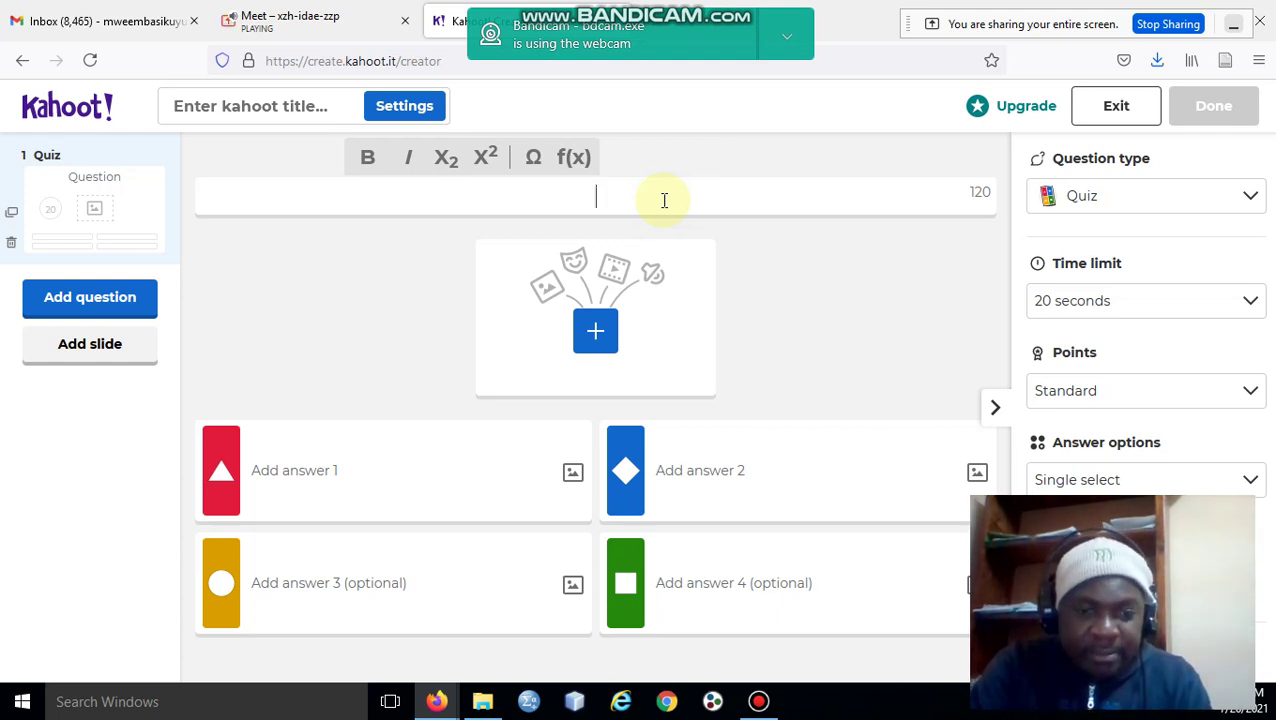
type("What ")
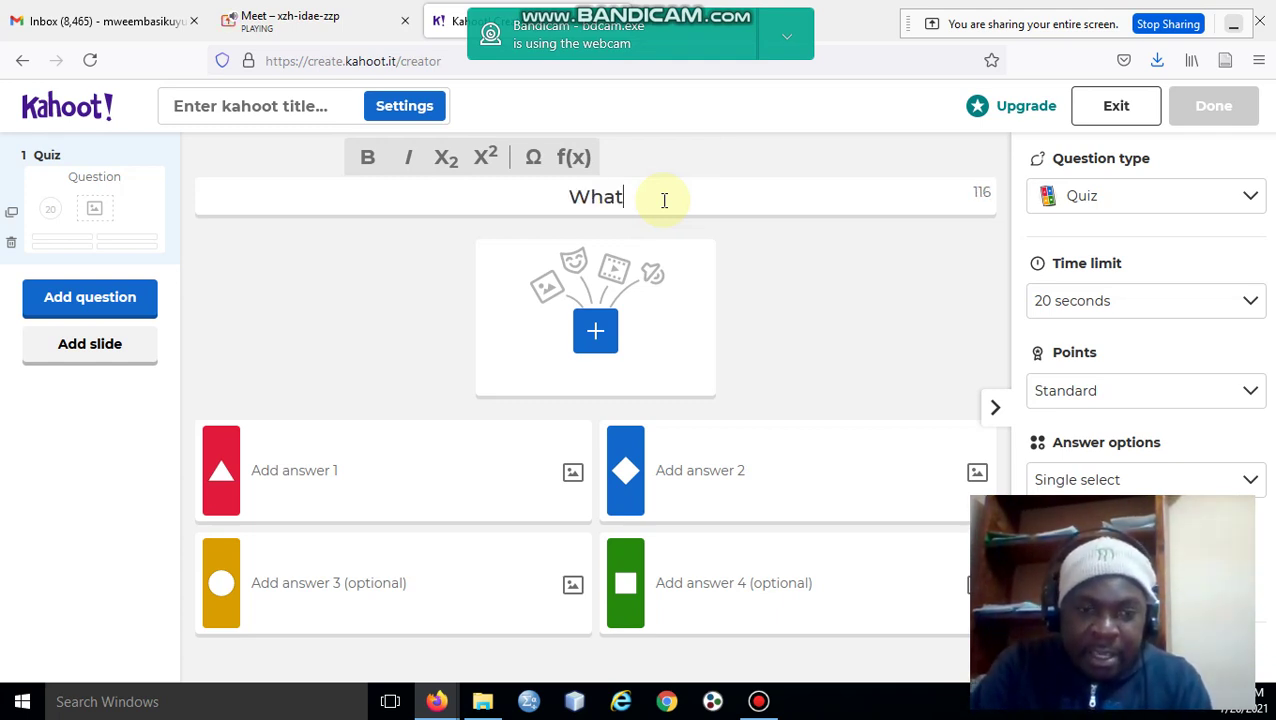
type("out")
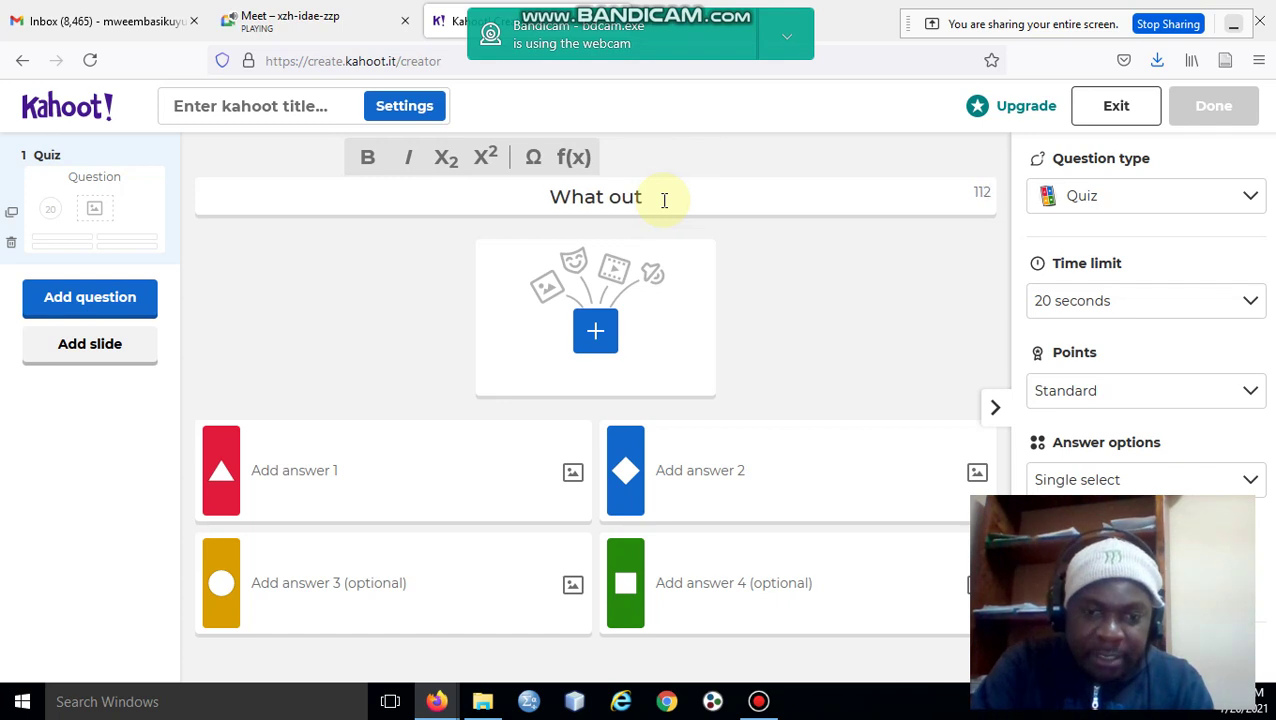
type("put device")
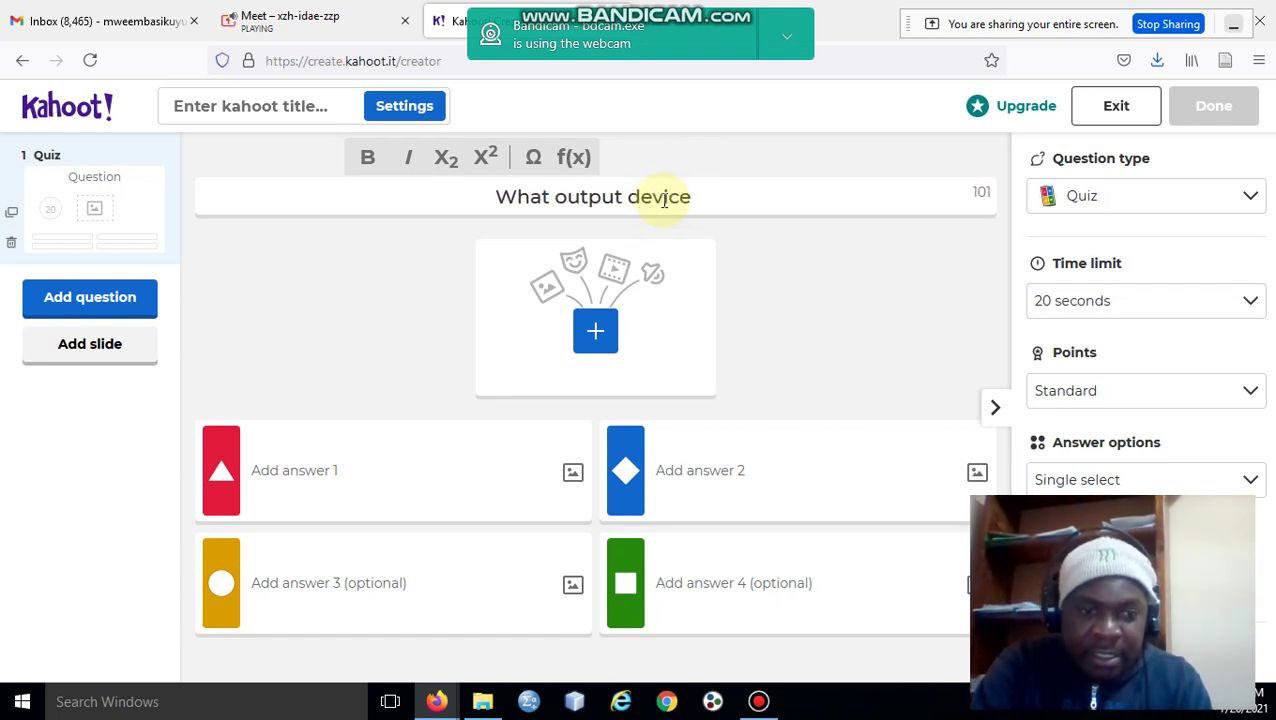
type(" us")
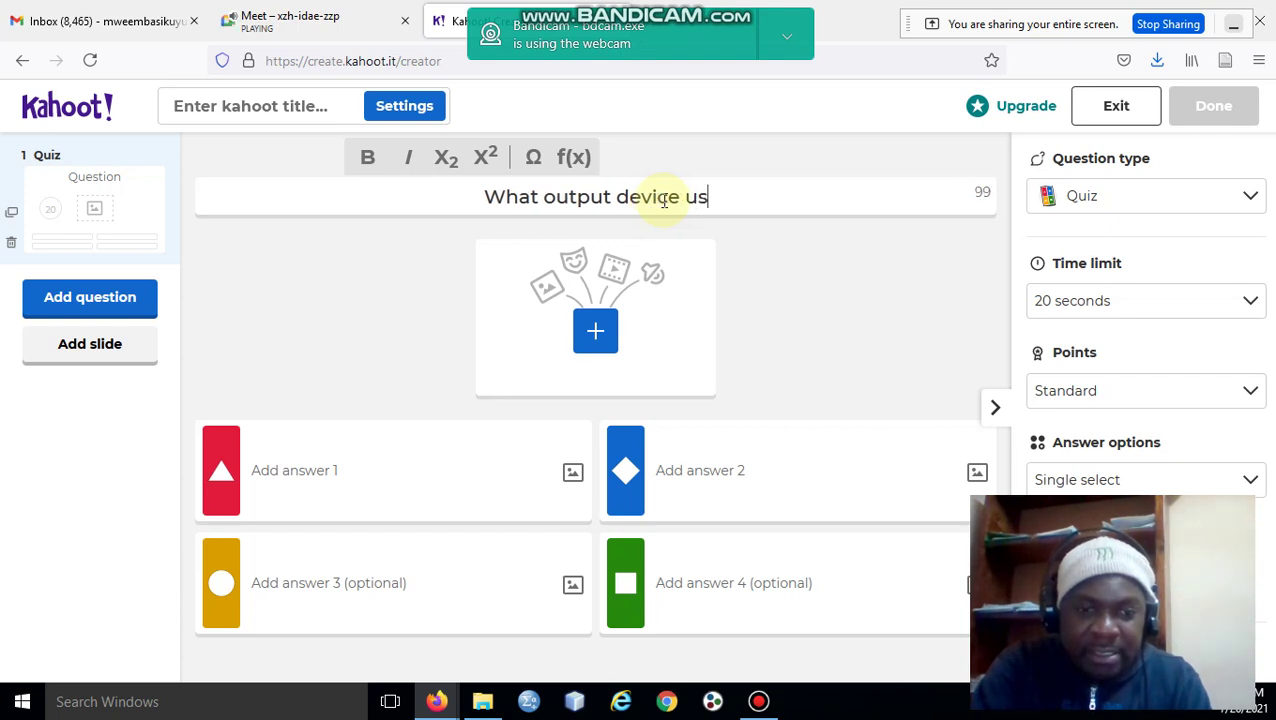
type("es sou")
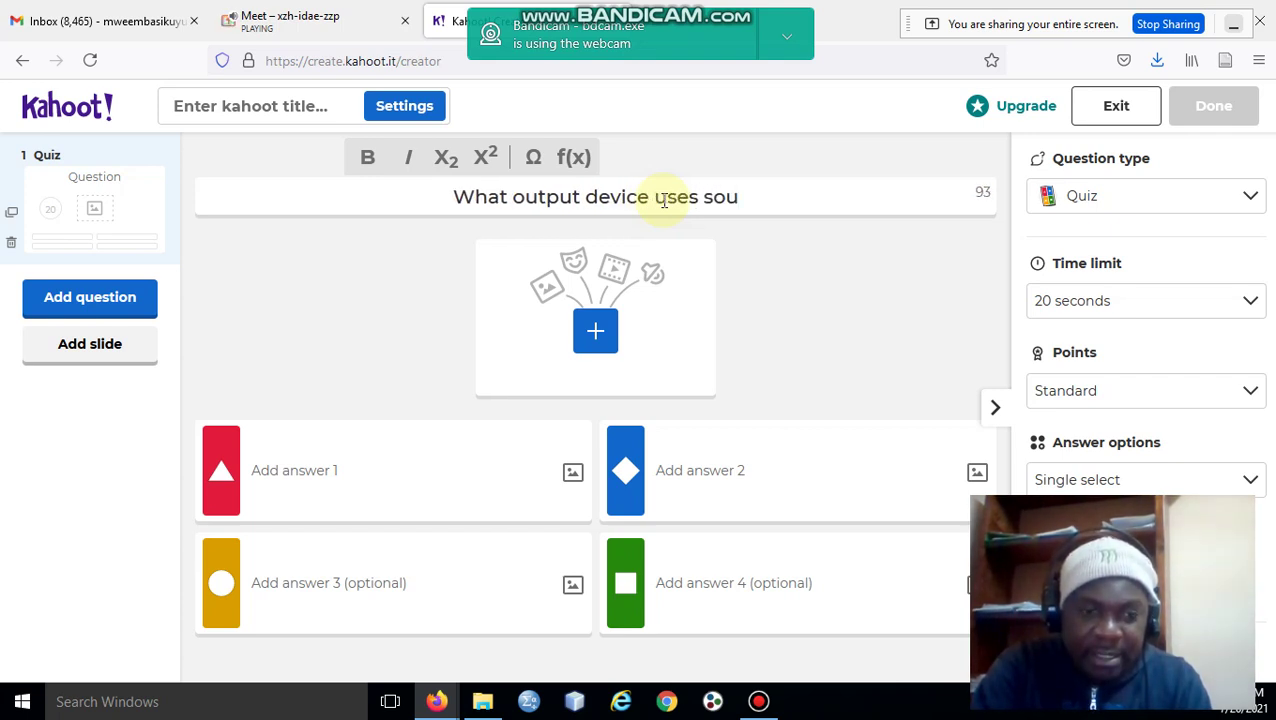
type("nd on a computer")
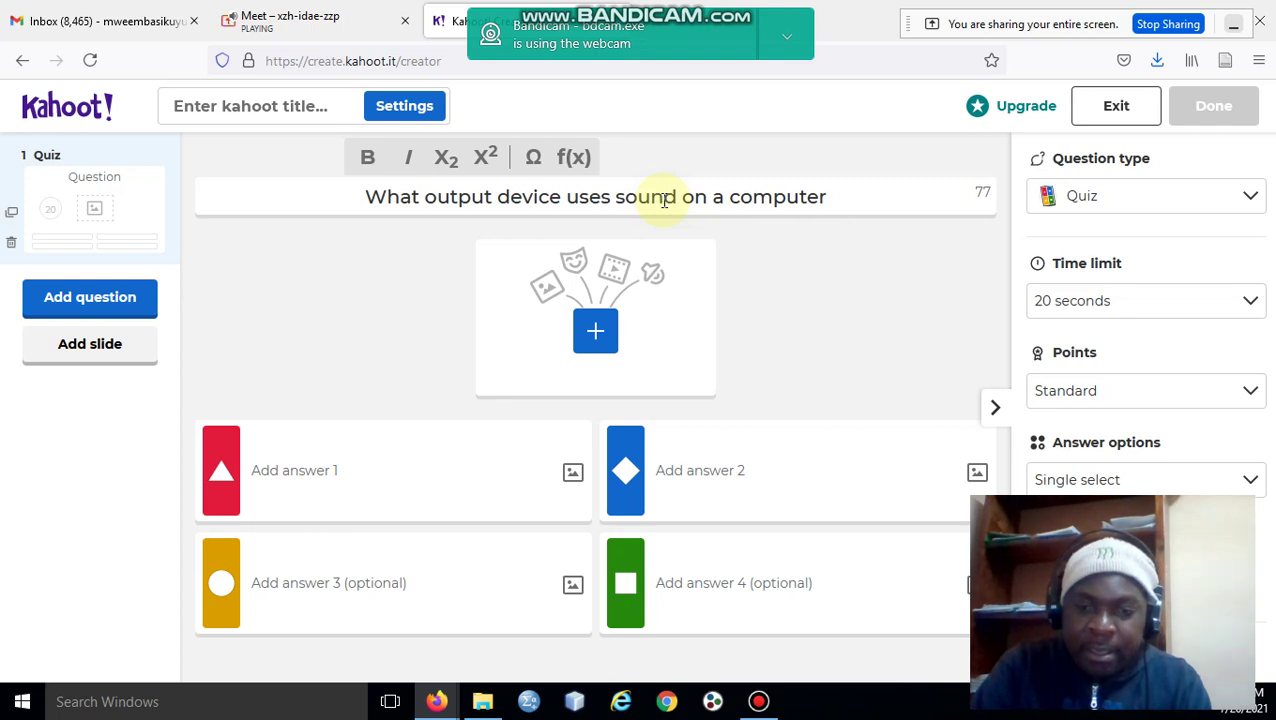
type("?")
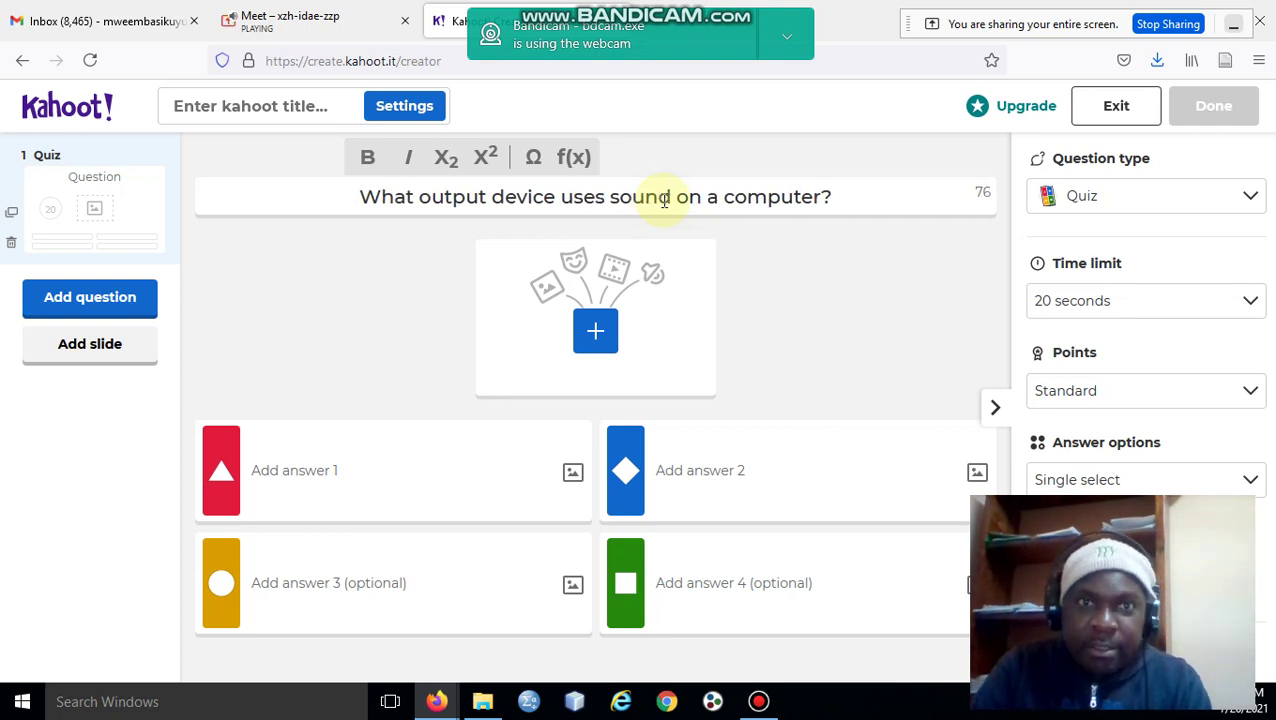
left_click(641, 342)
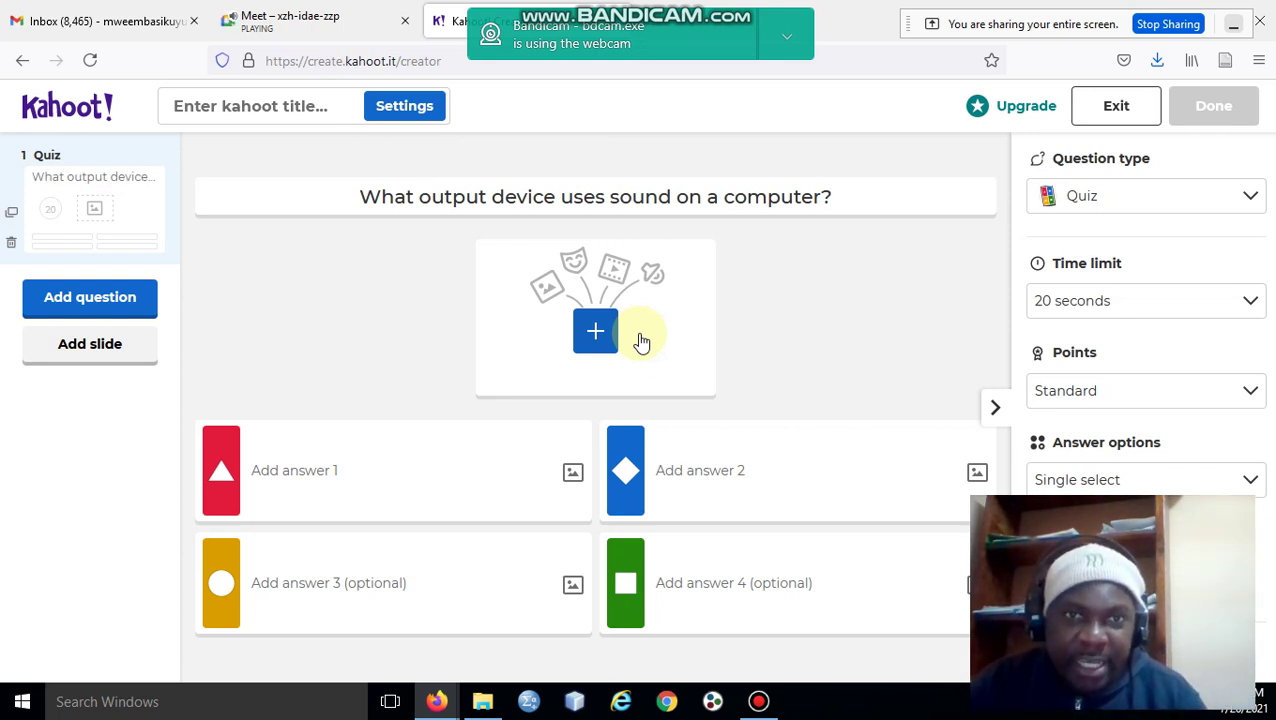
Open the image library, search 'computer', then trim the search back to 'c'.
left_click(641, 342)
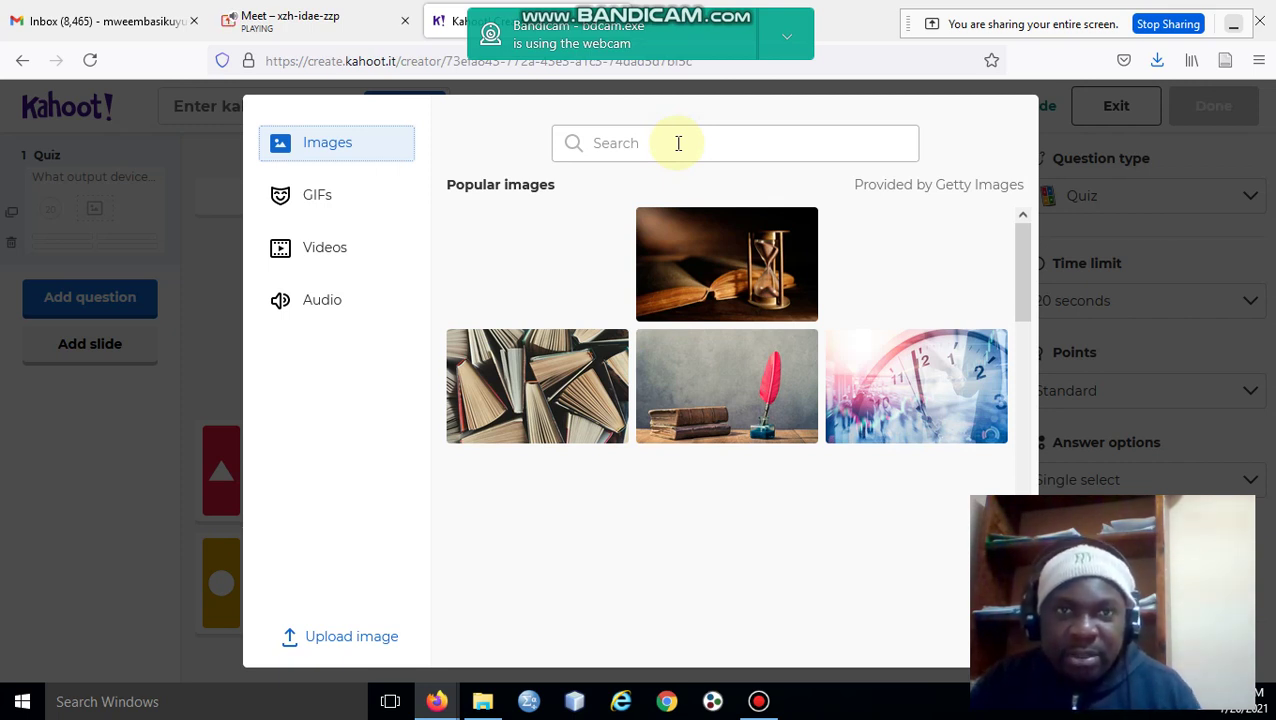
left_click(678, 143)
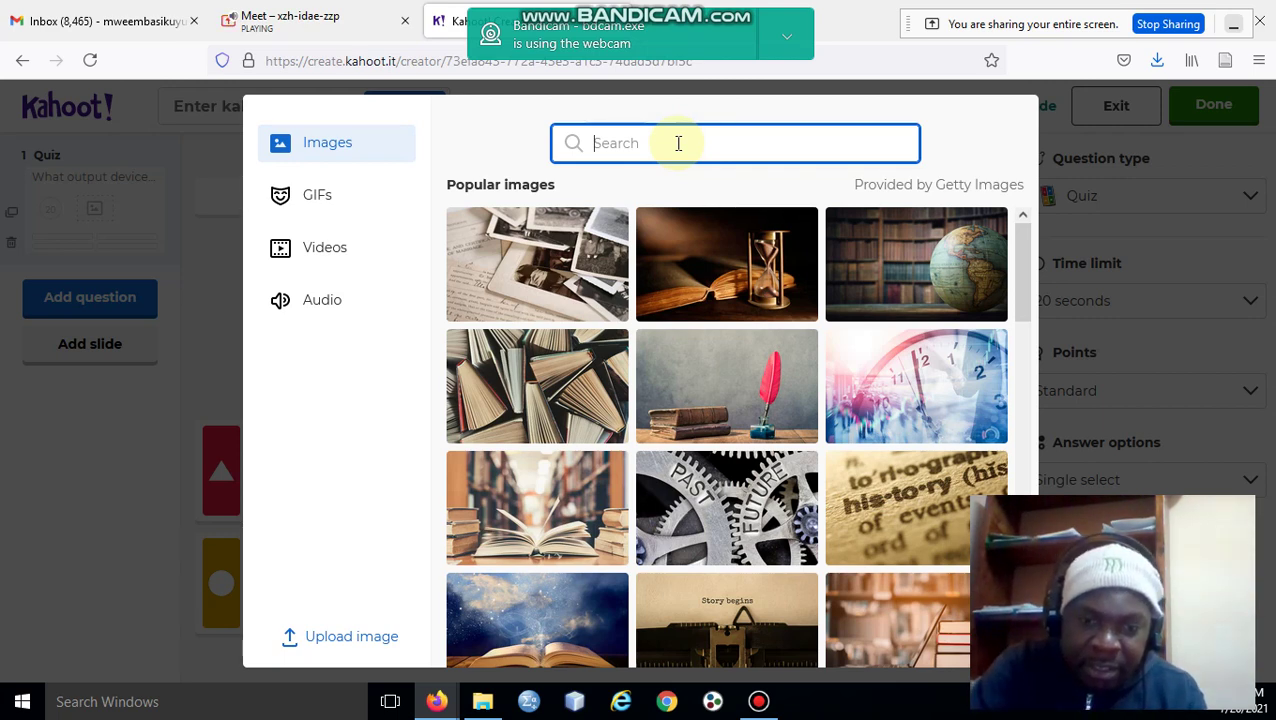
type("c")
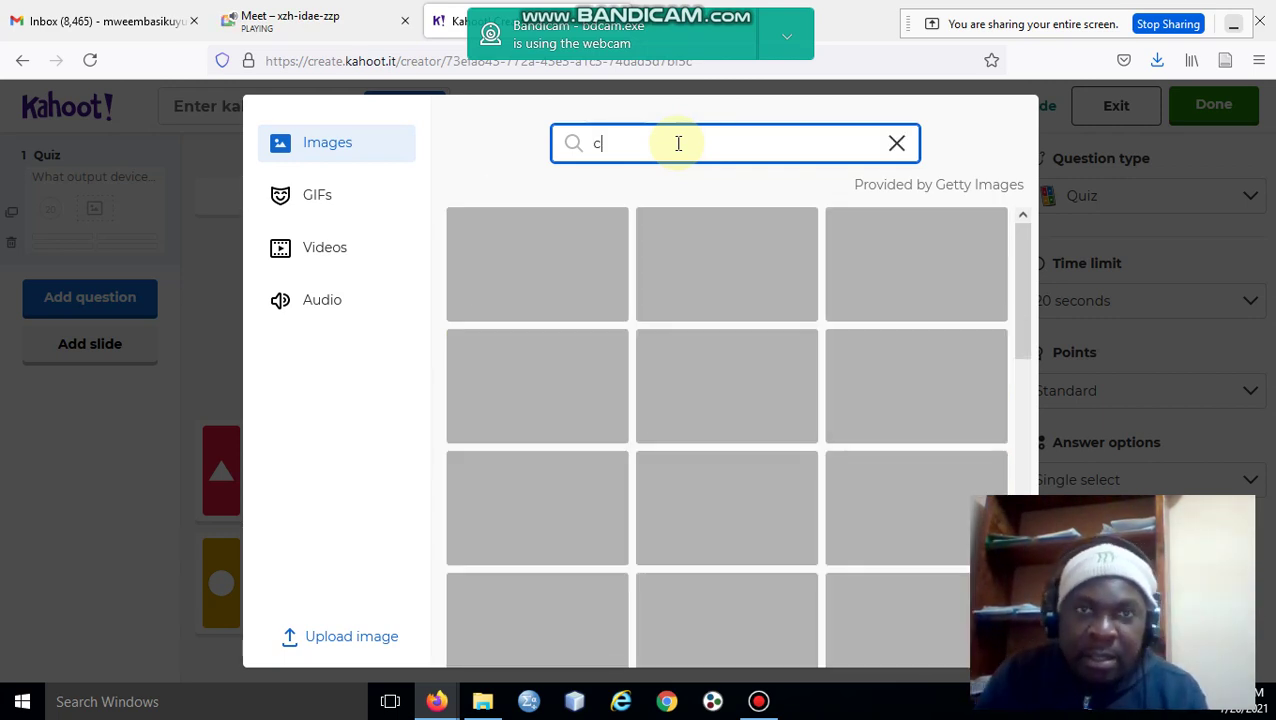
type("omp")
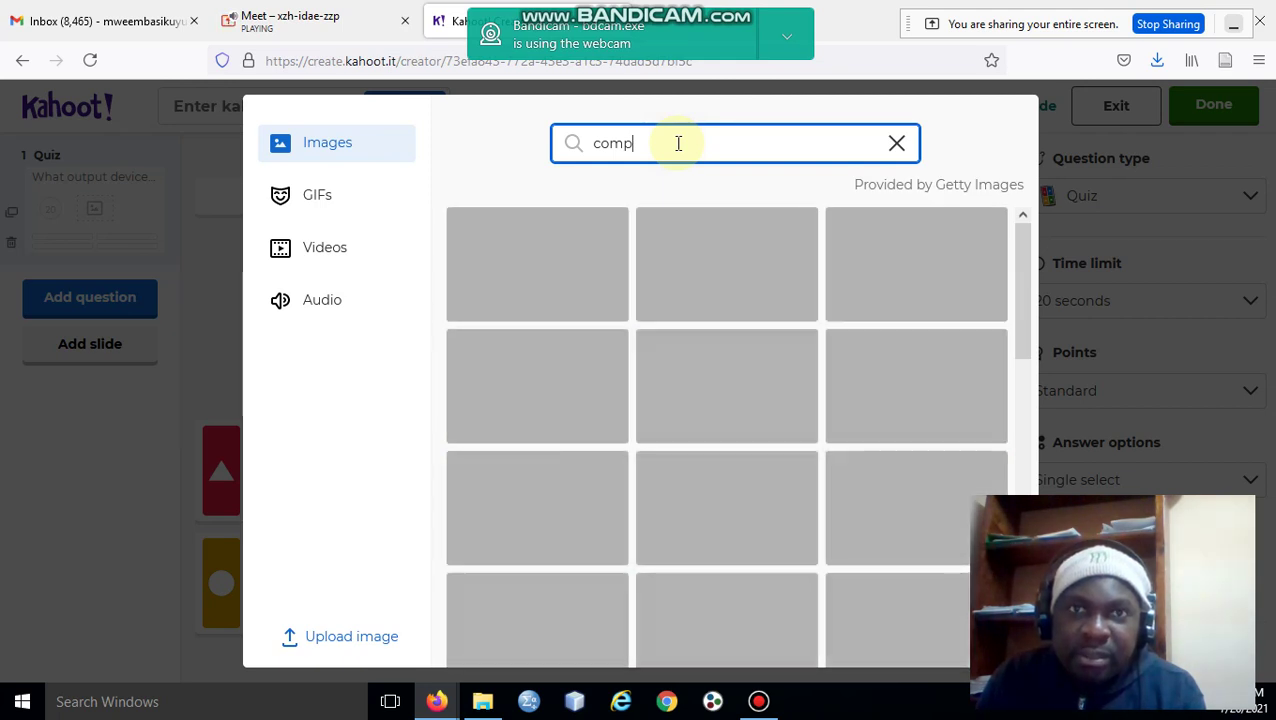
type("ute")
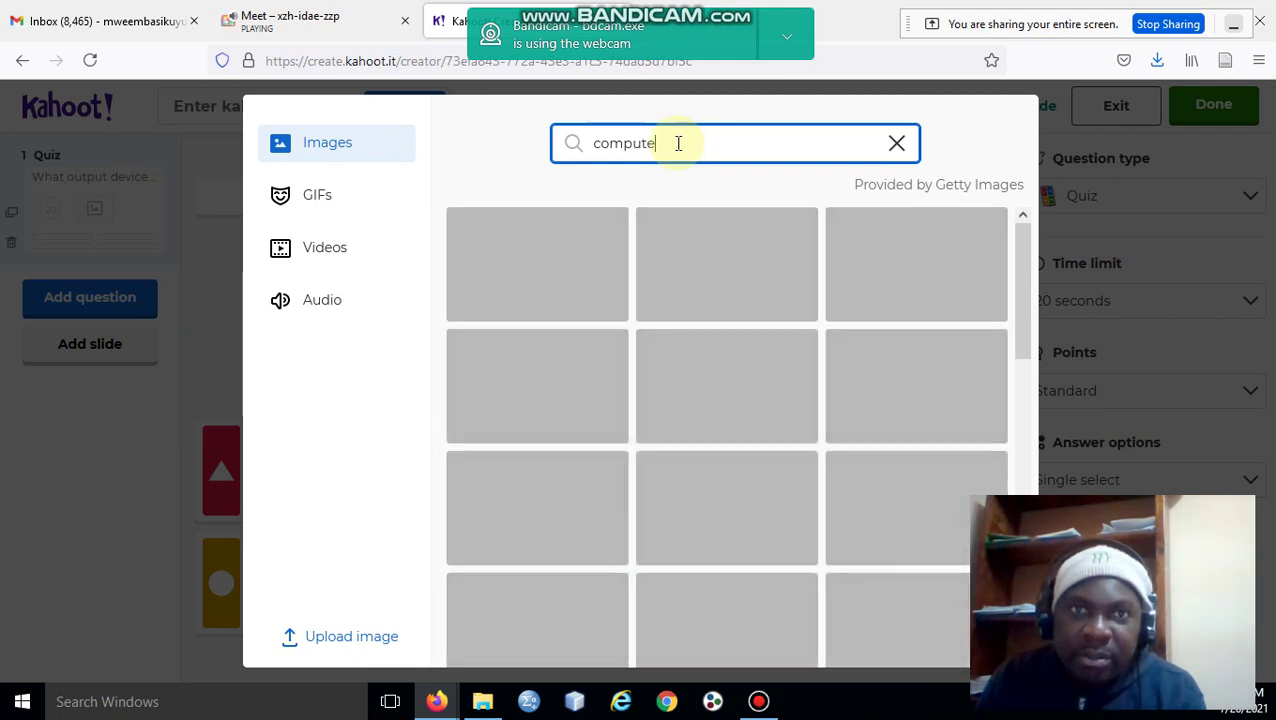
type("r")
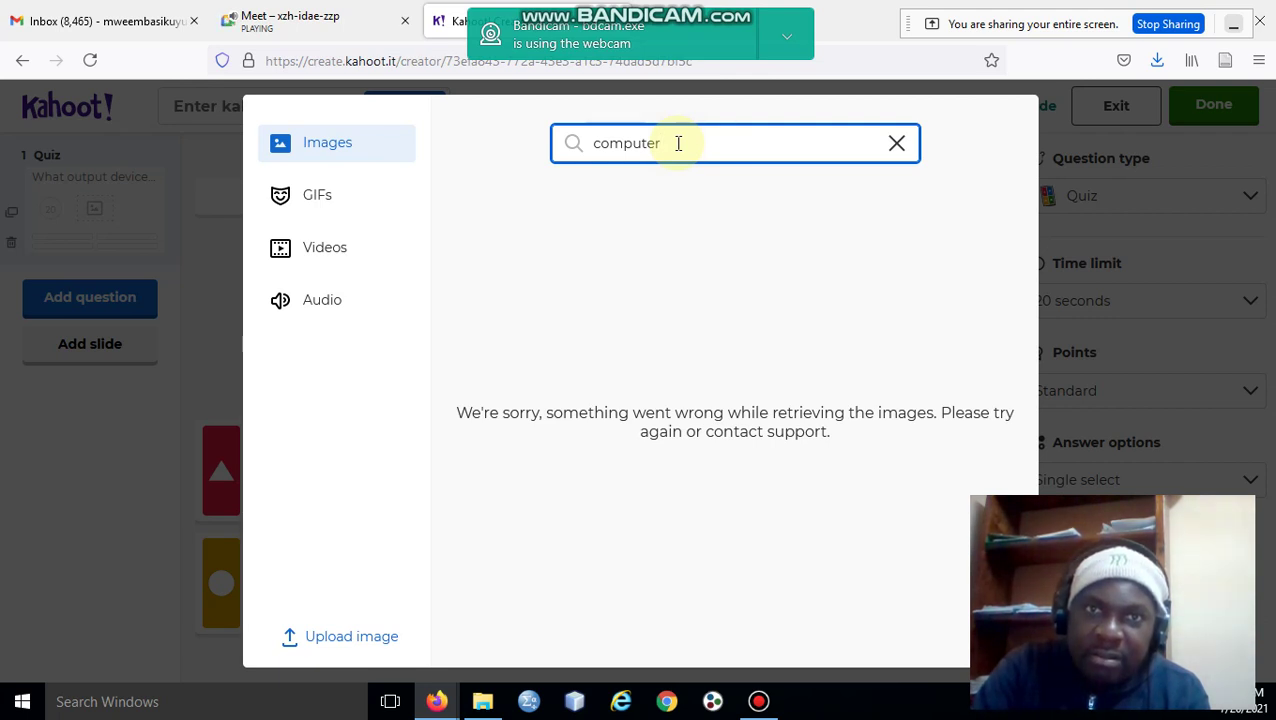
key("BackSpace")
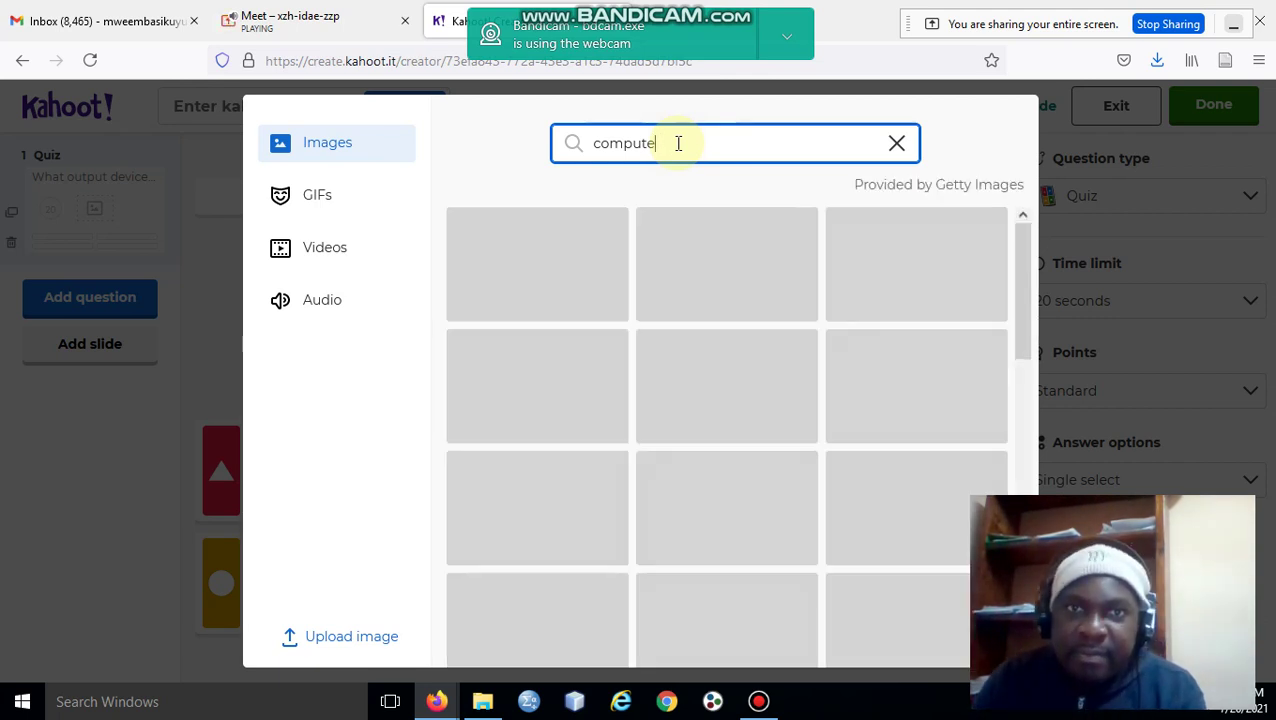
key("BackSpace")
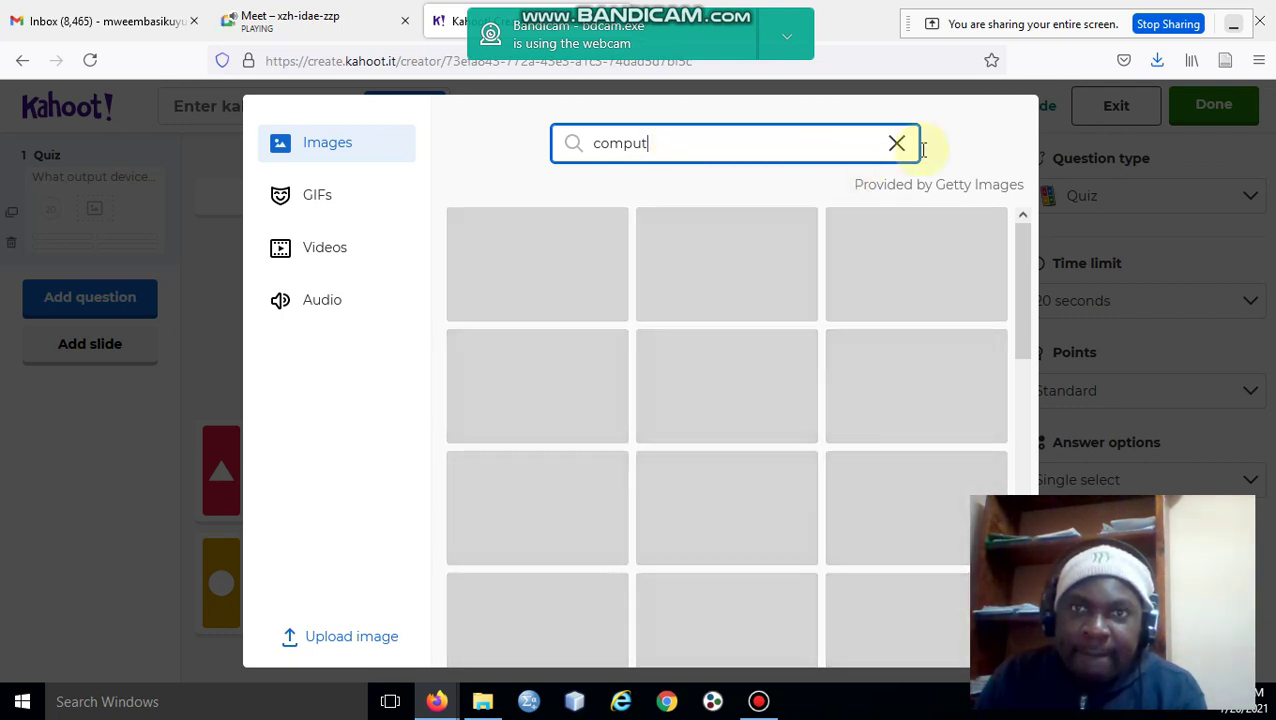
key("BackSpace")
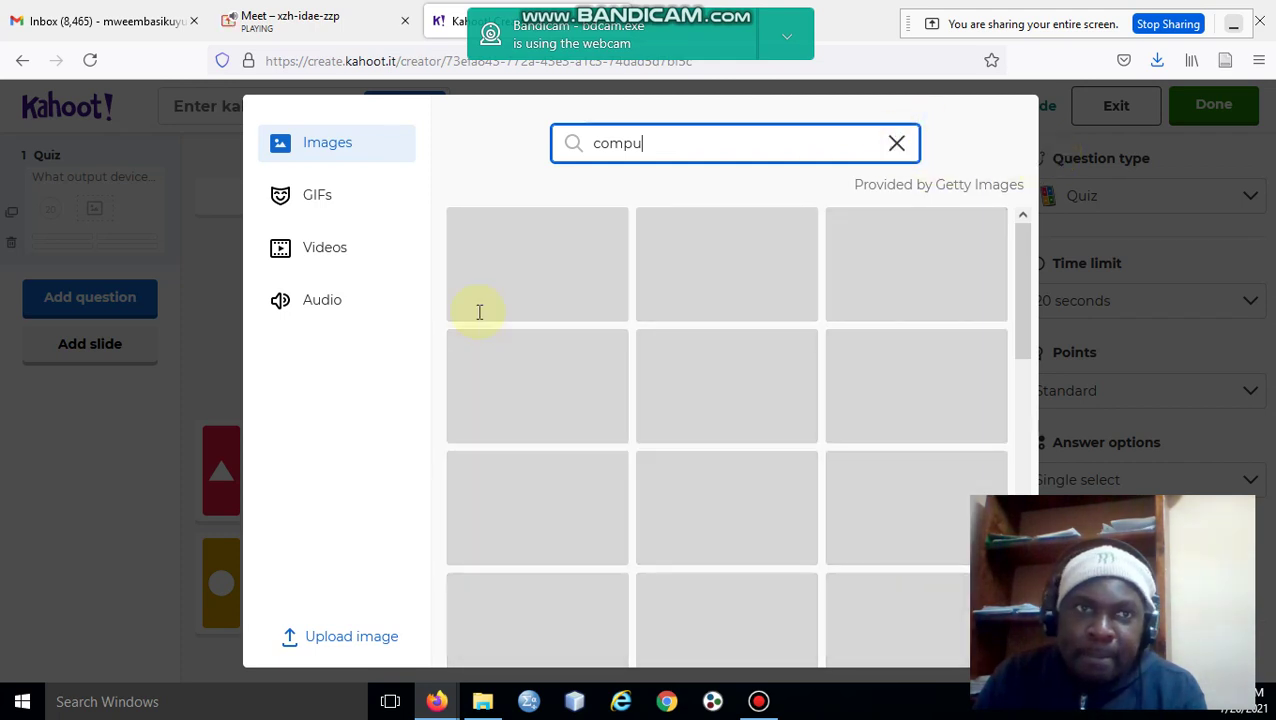
key("BackSpace")
key("BackSpace")
key("BackSpace")
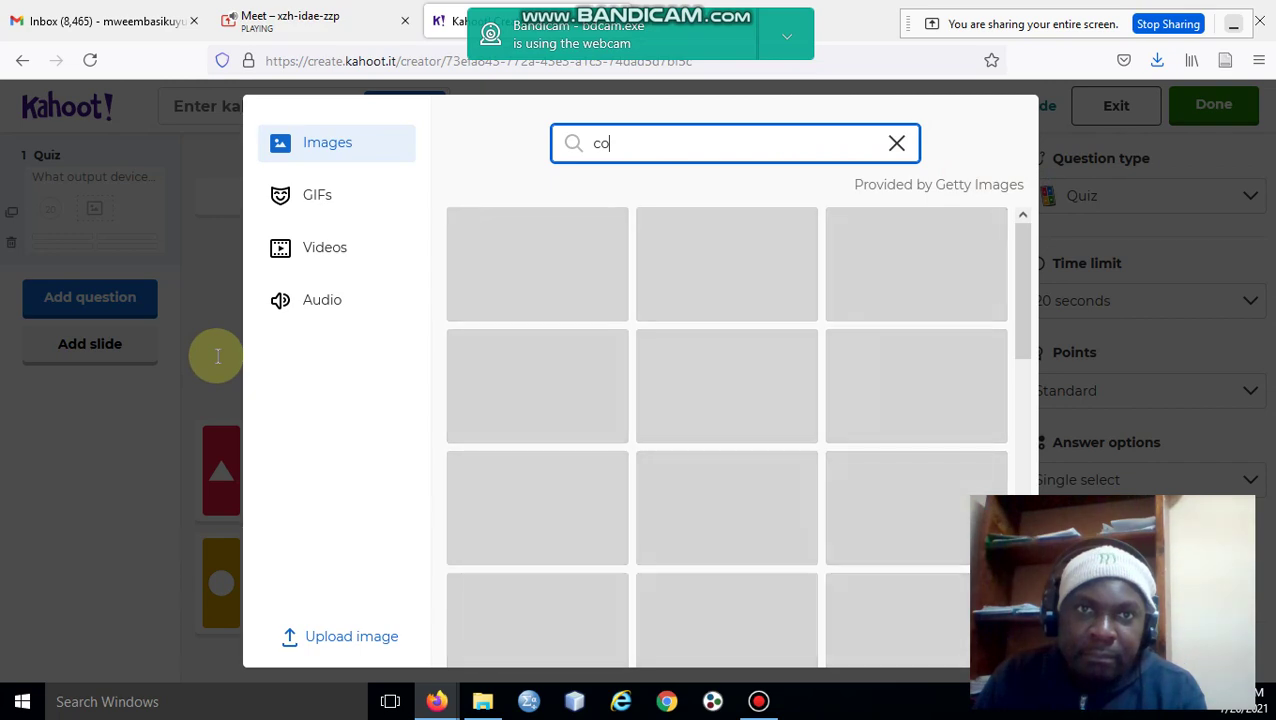
key("BackSpace")
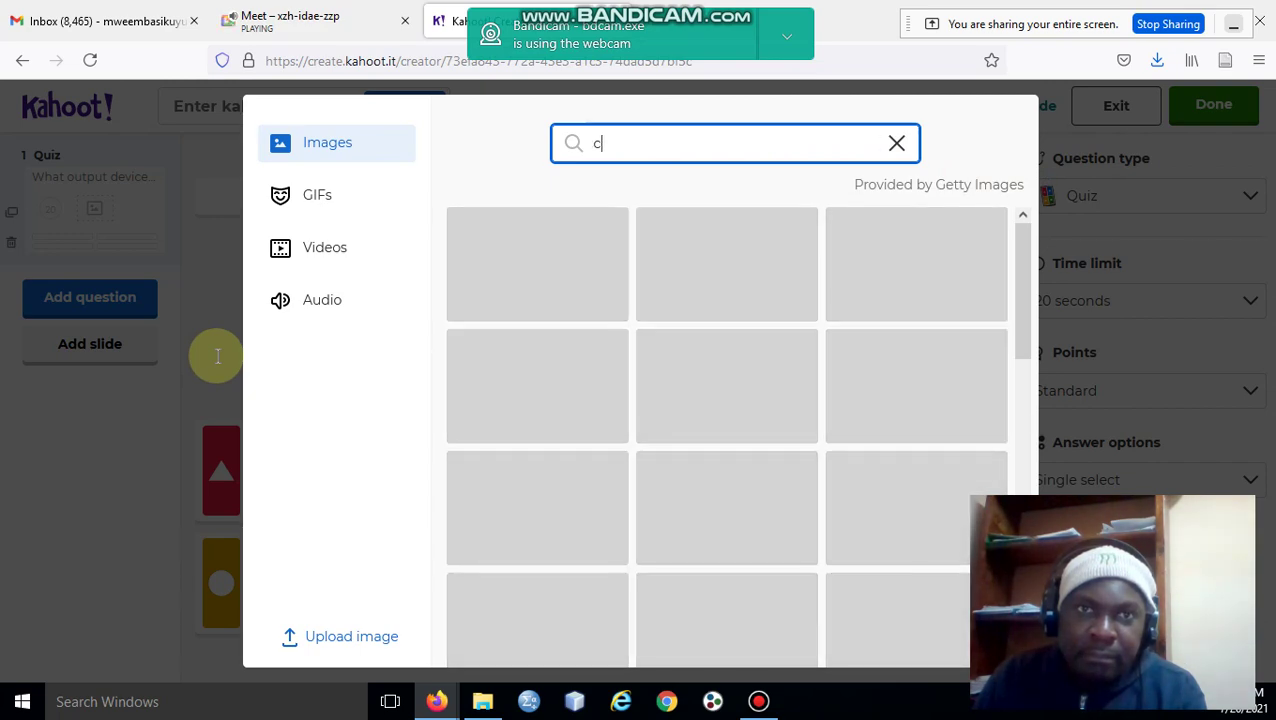
key("BackSpace")
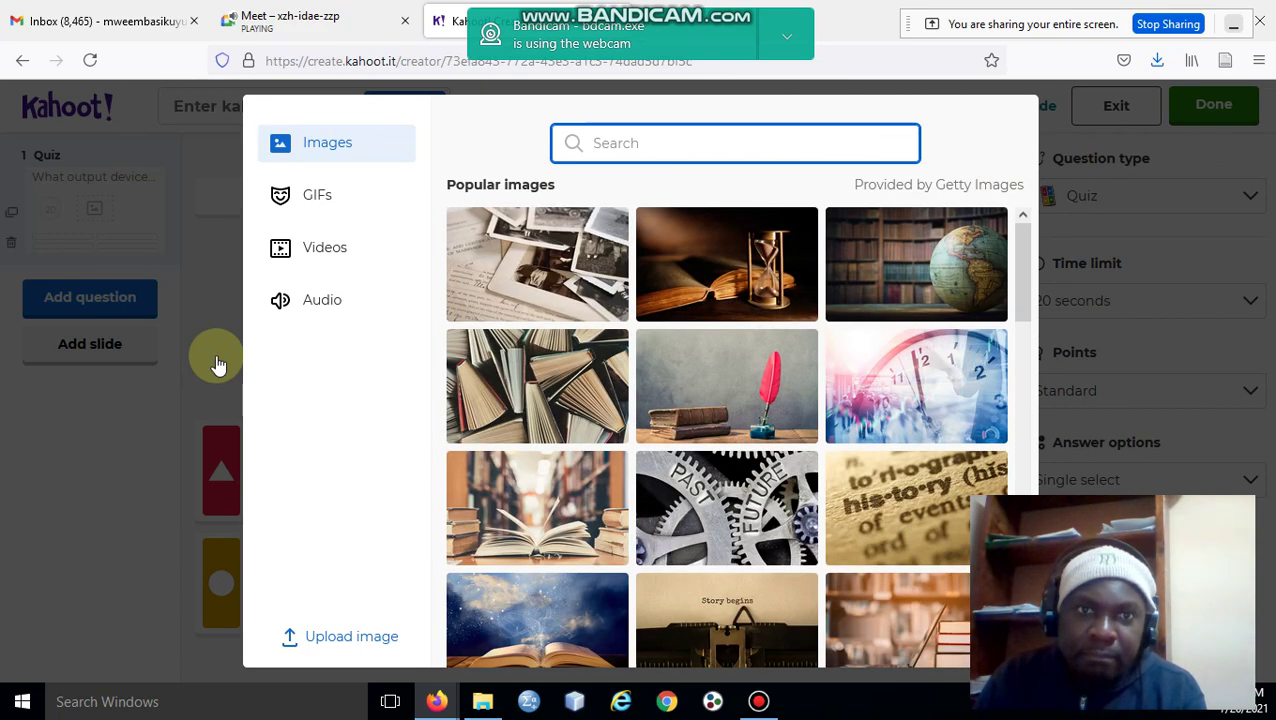
Insert the hourglass picture and enter the answers Camera and Mouse.
left_click(740, 526)
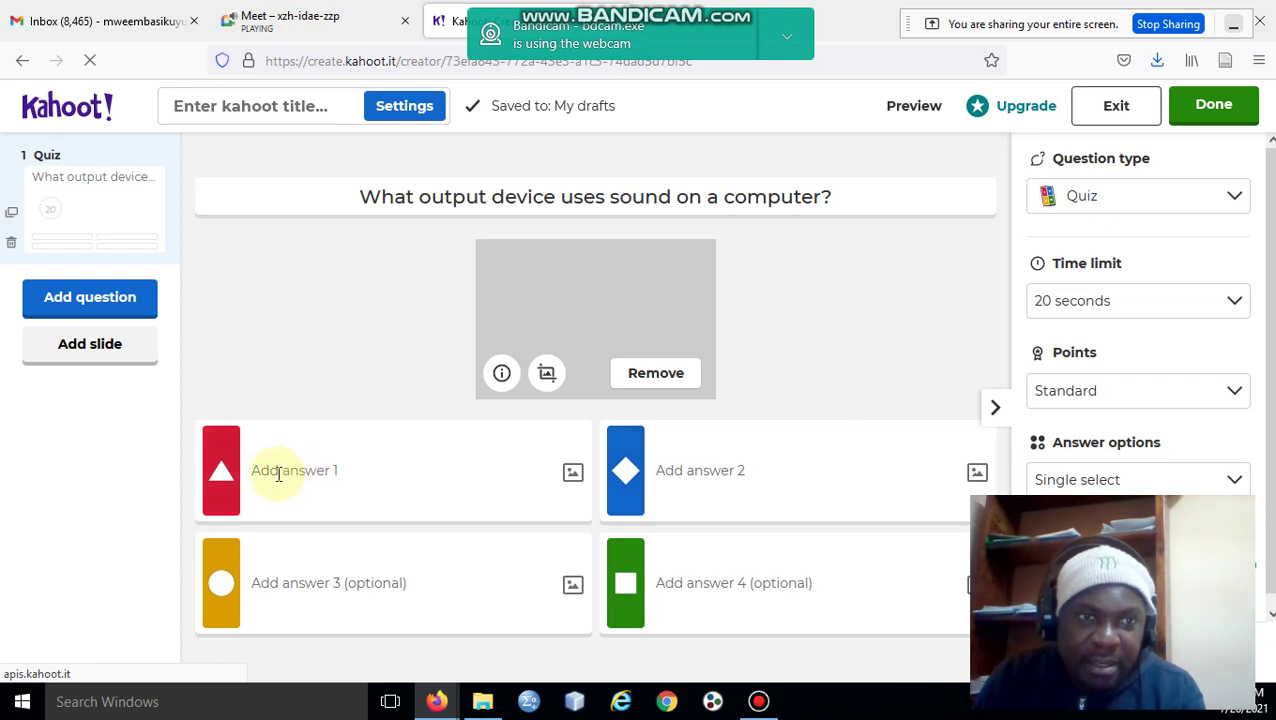
left_click(288, 468)
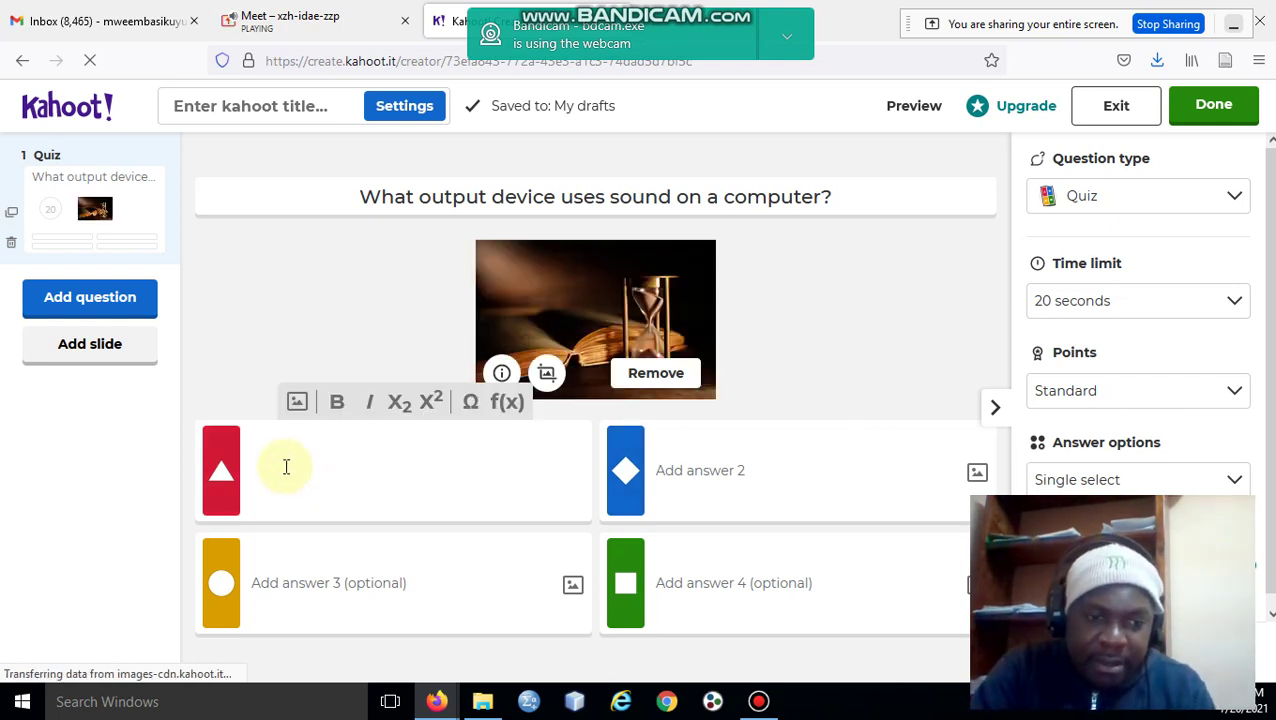
type("Camera")
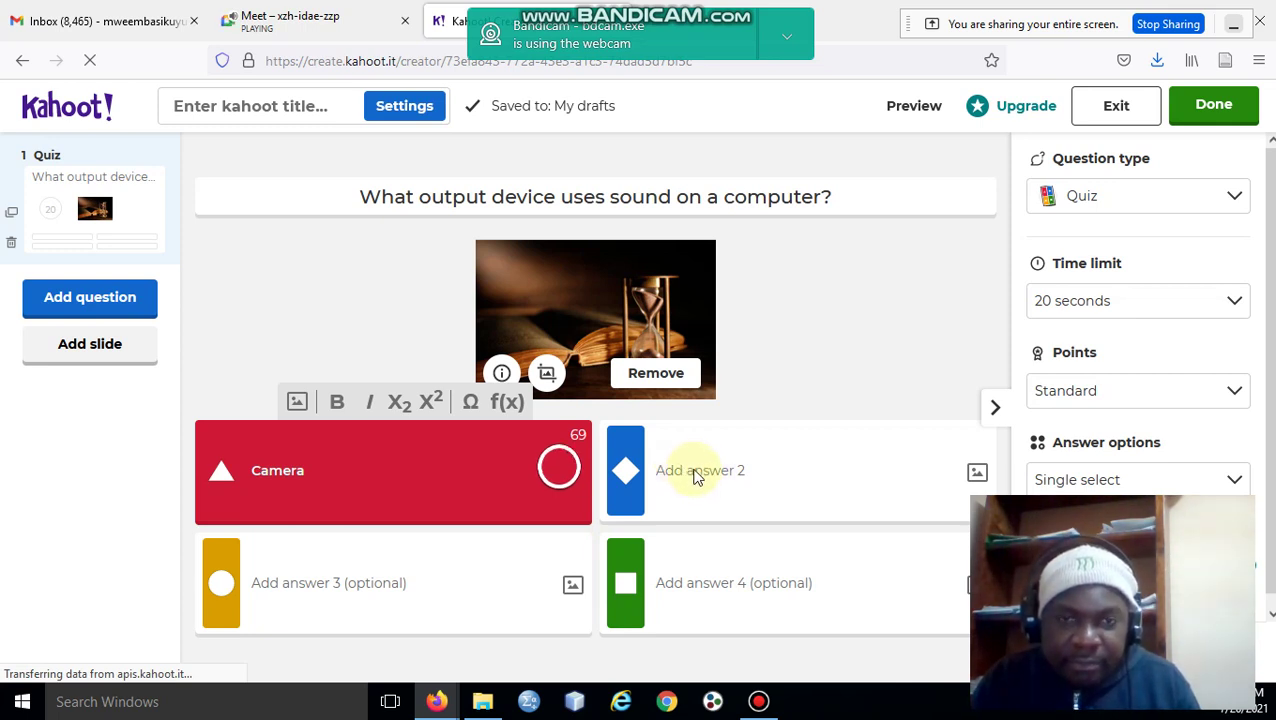
left_click(695, 470)
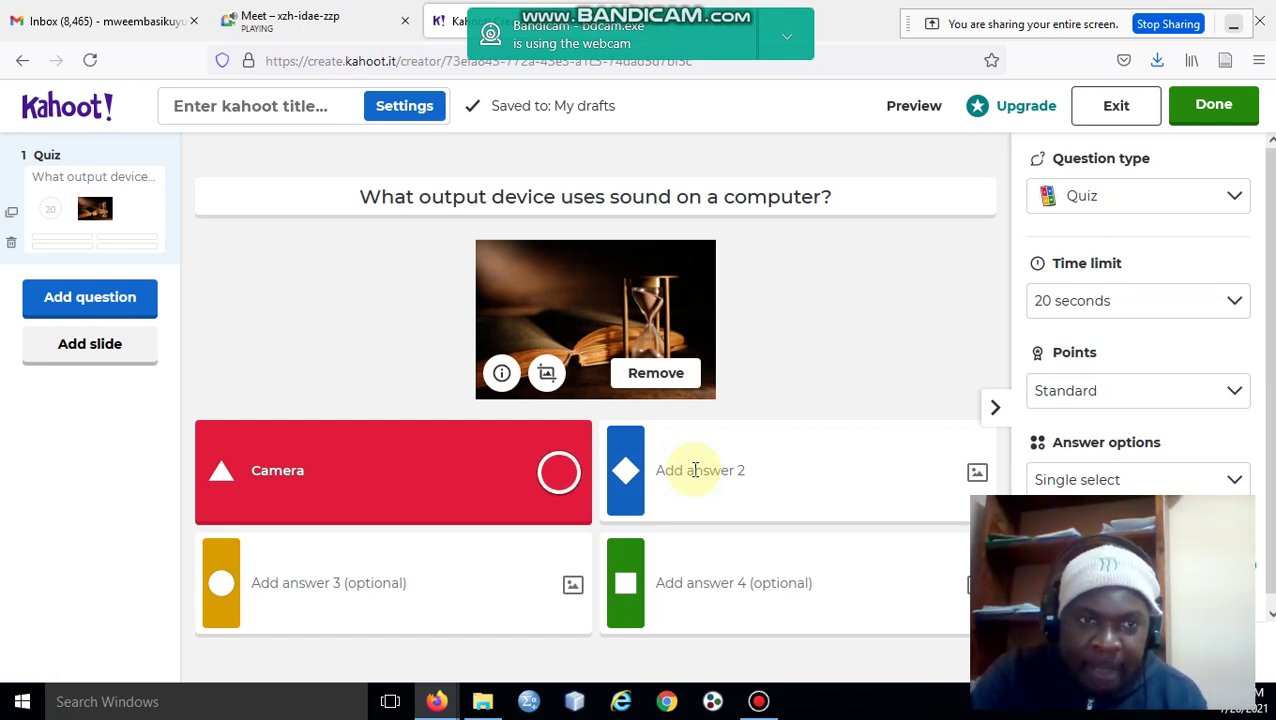
left_click(695, 470)
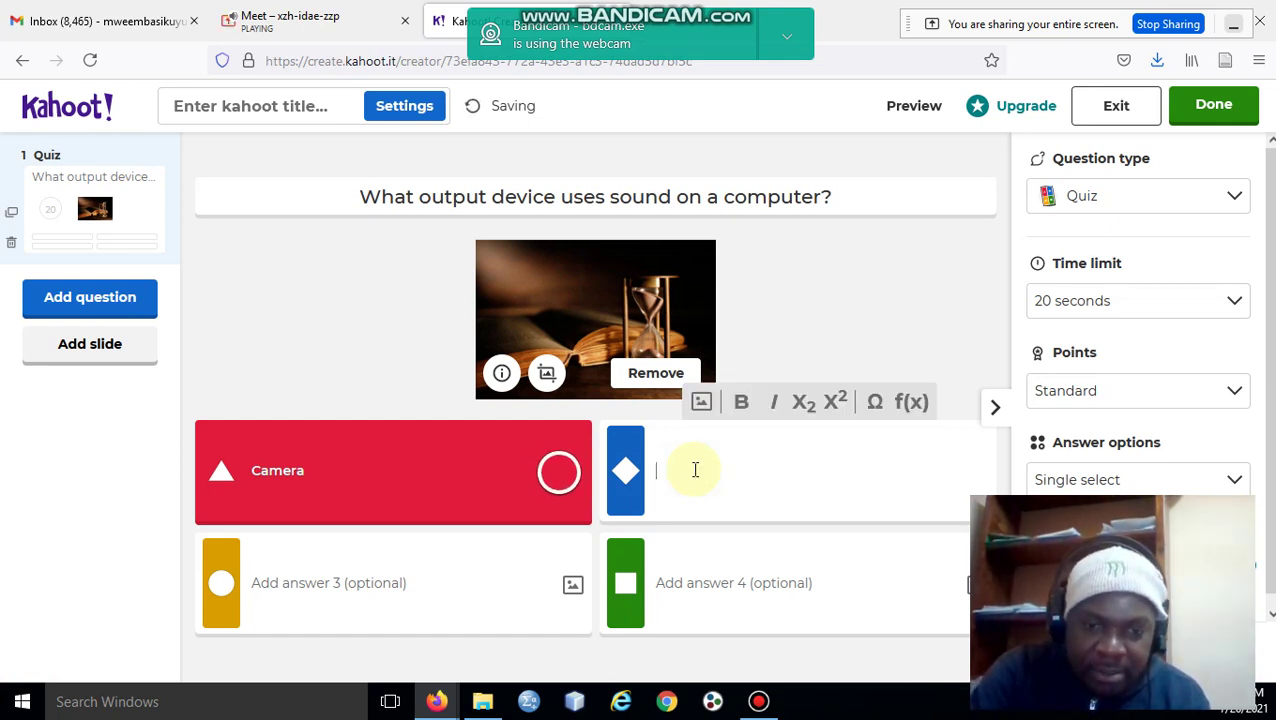
type("Mou")
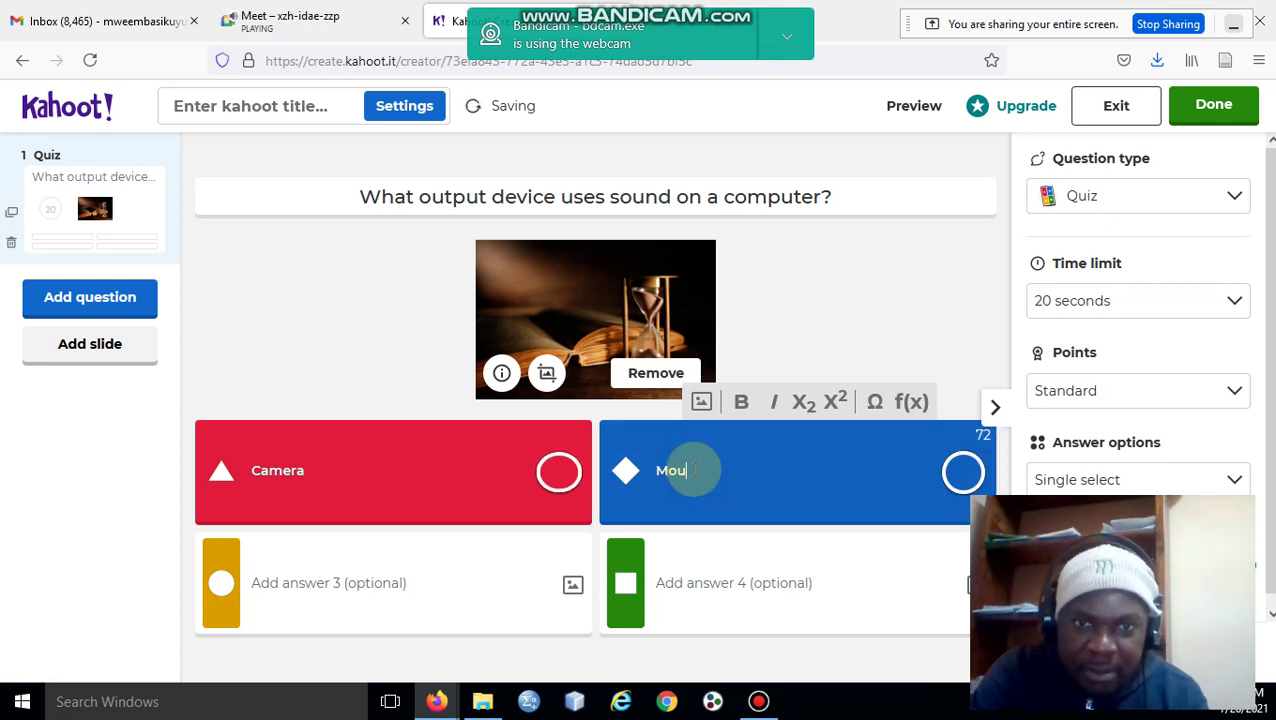
type("se")
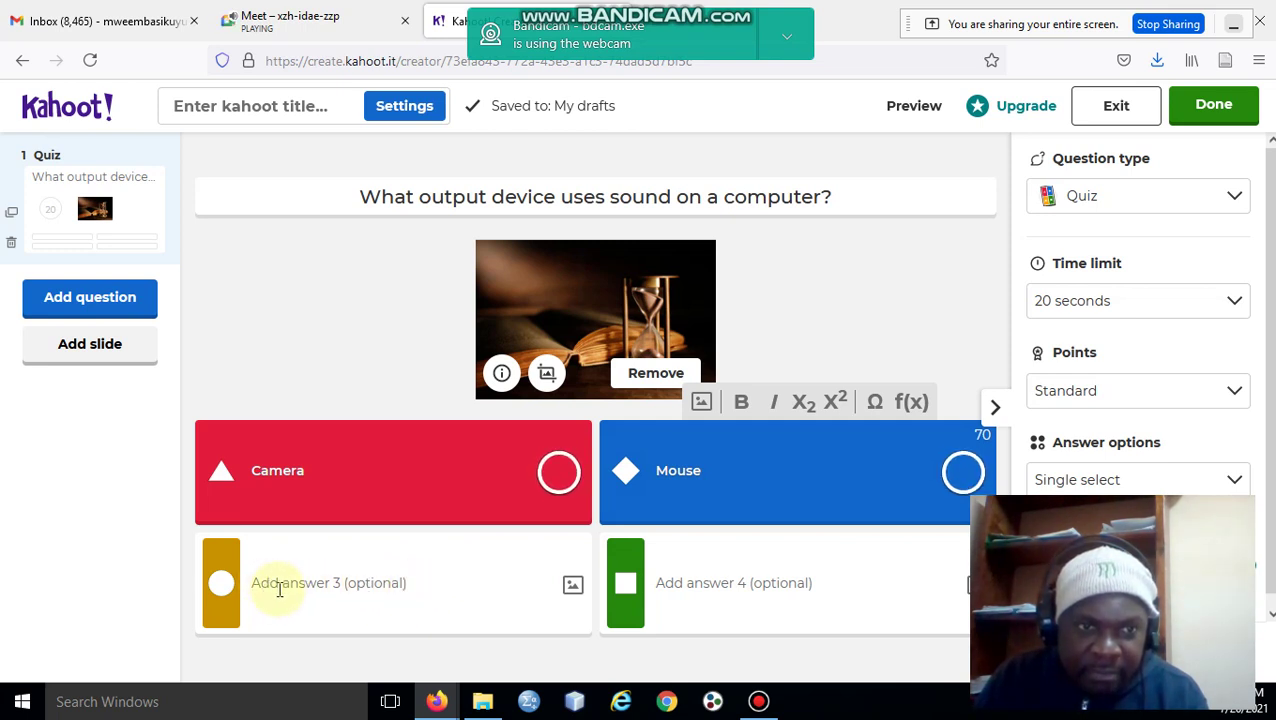
Enter the answers Speaker and Scanner, marking Speaker as correct.
left_click(280, 590)
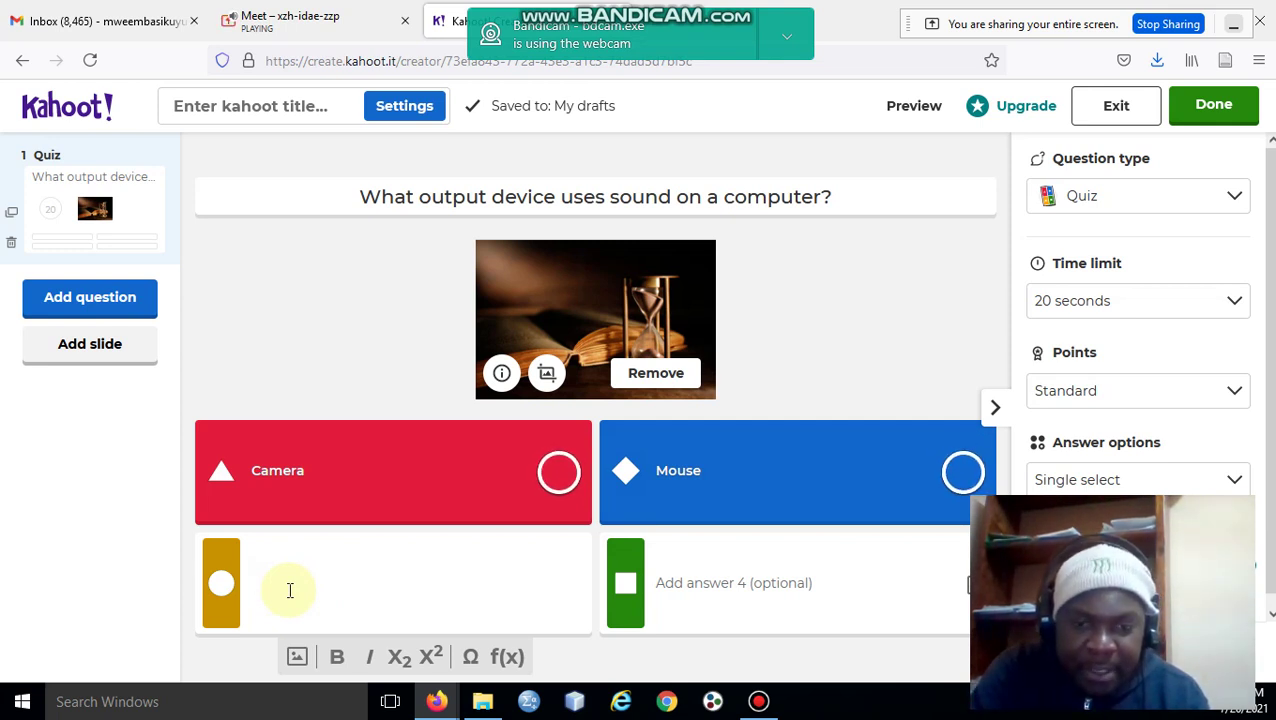
type("Spa")
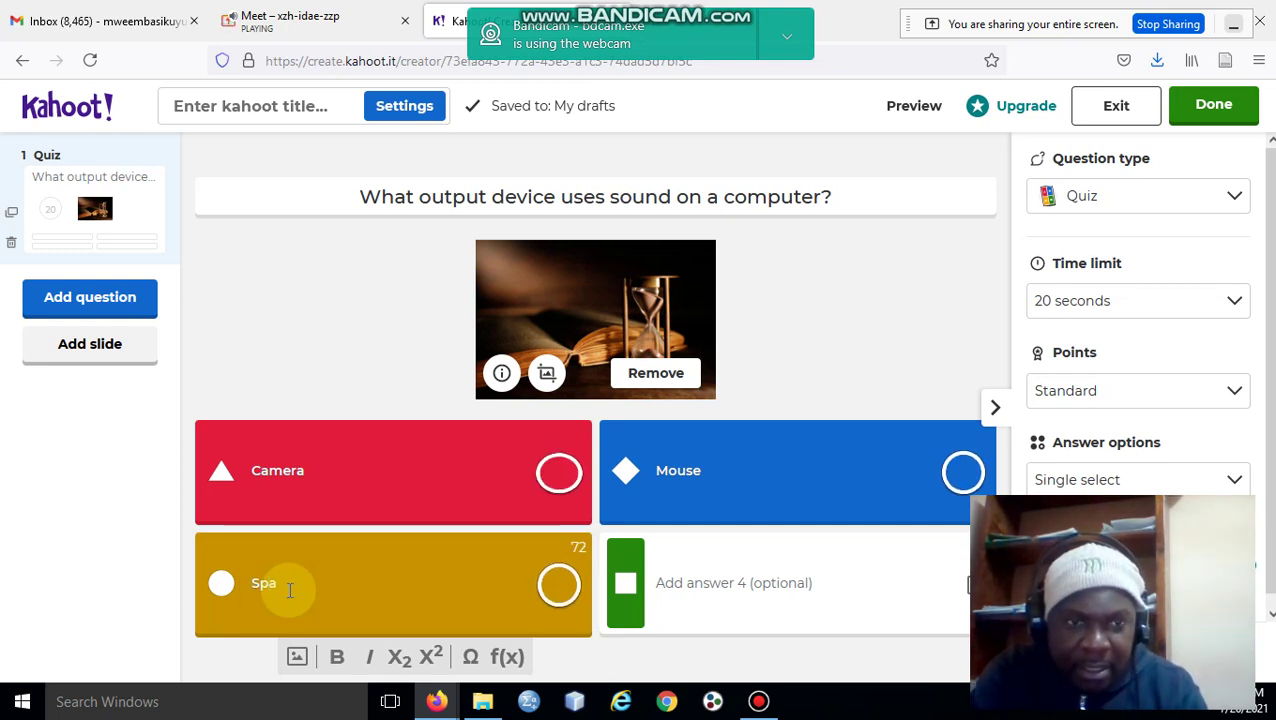
key("BackSpace")
type("eak")
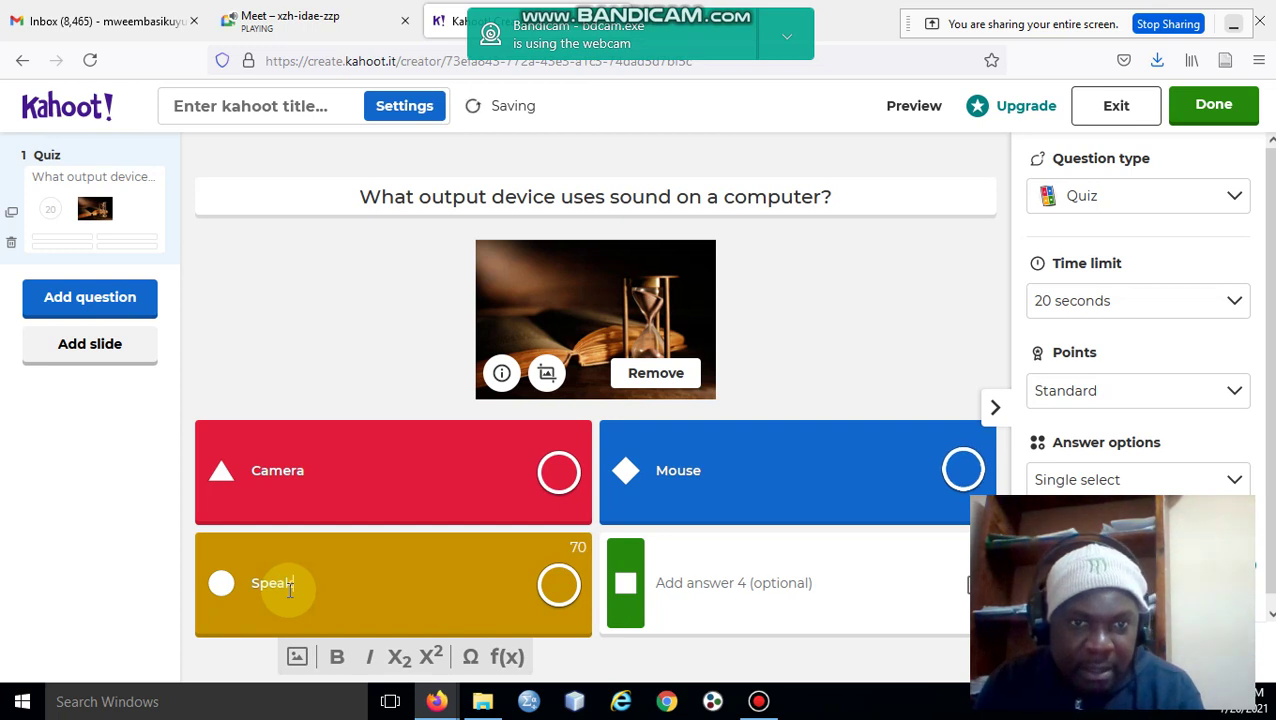
type("er")
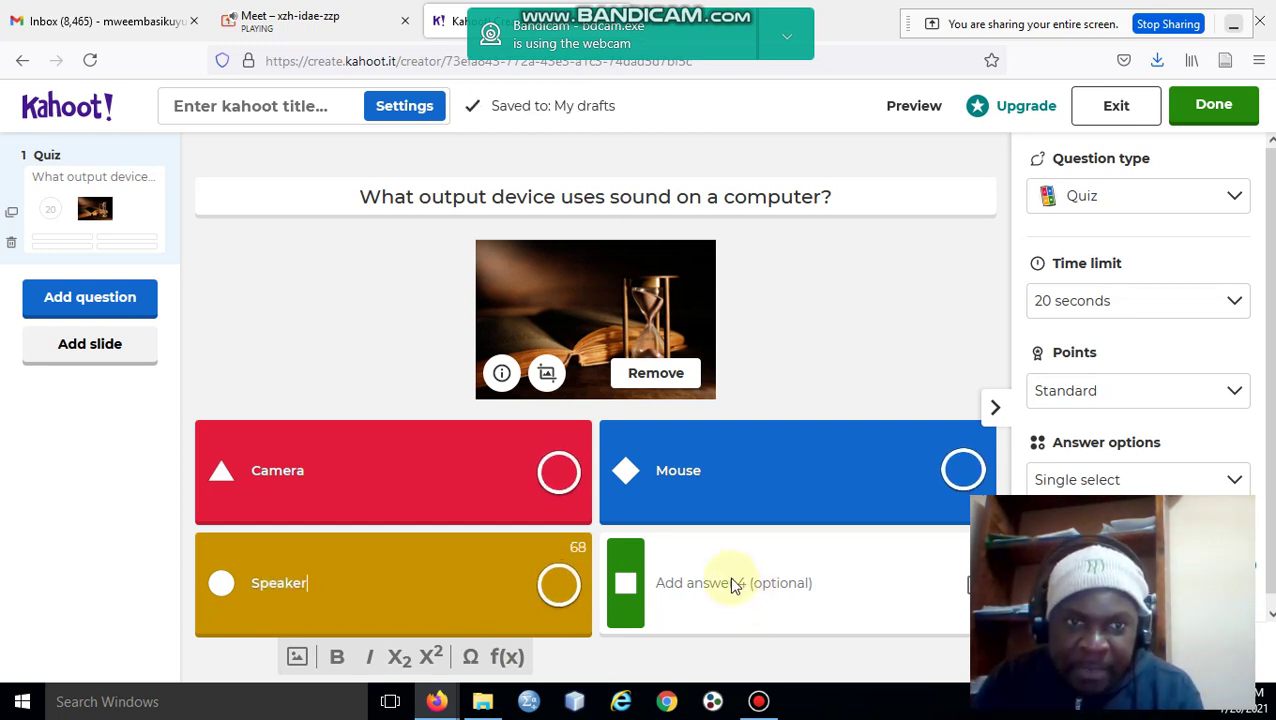
left_click(731, 585)
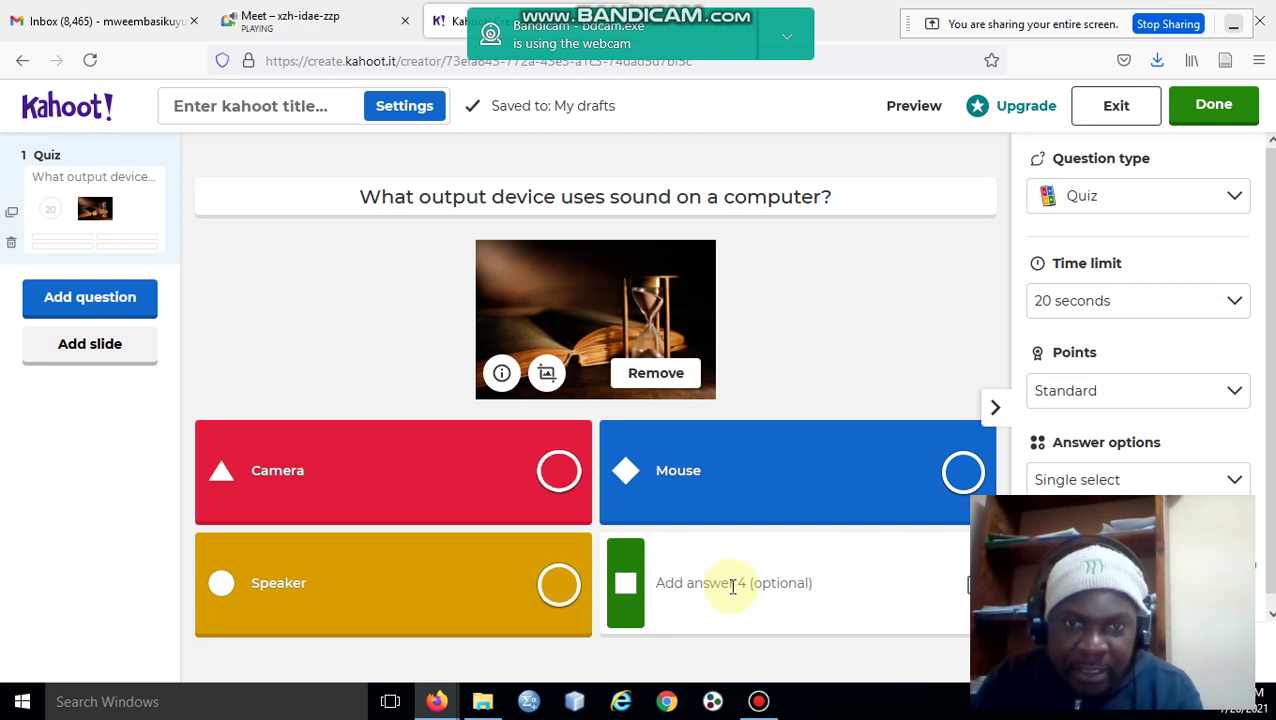
left_click(733, 587)
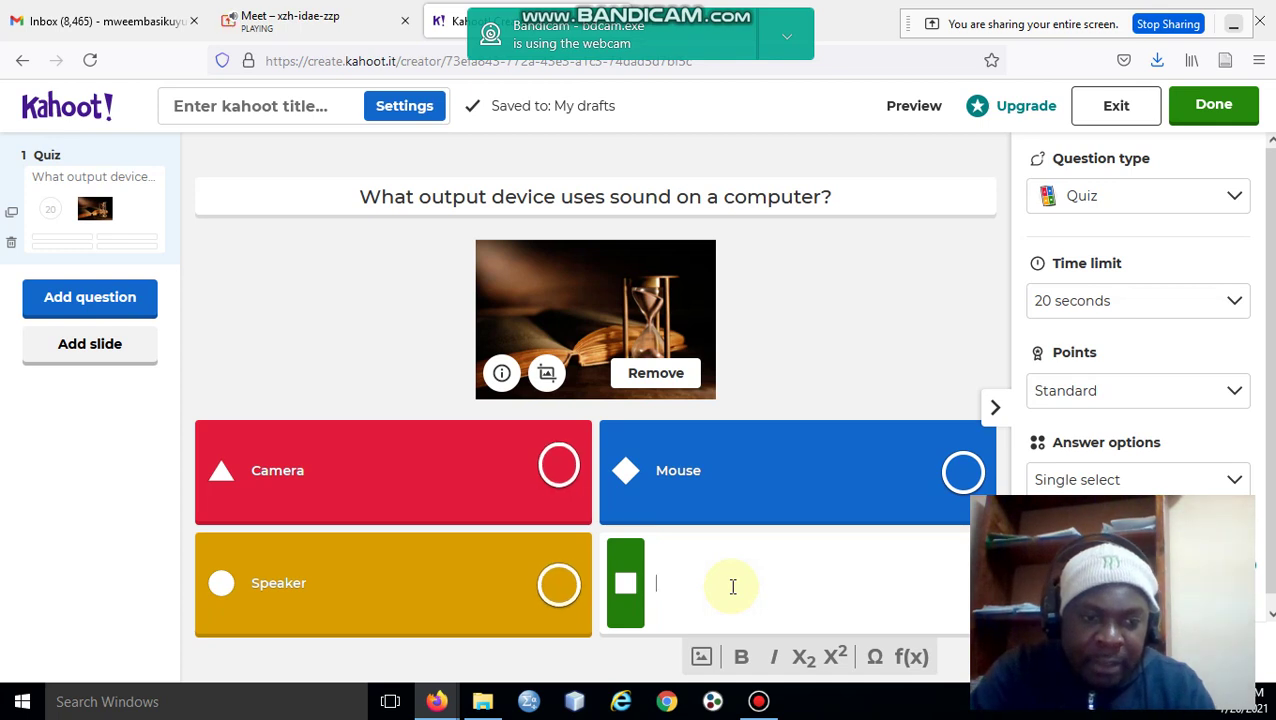
type("Sc")
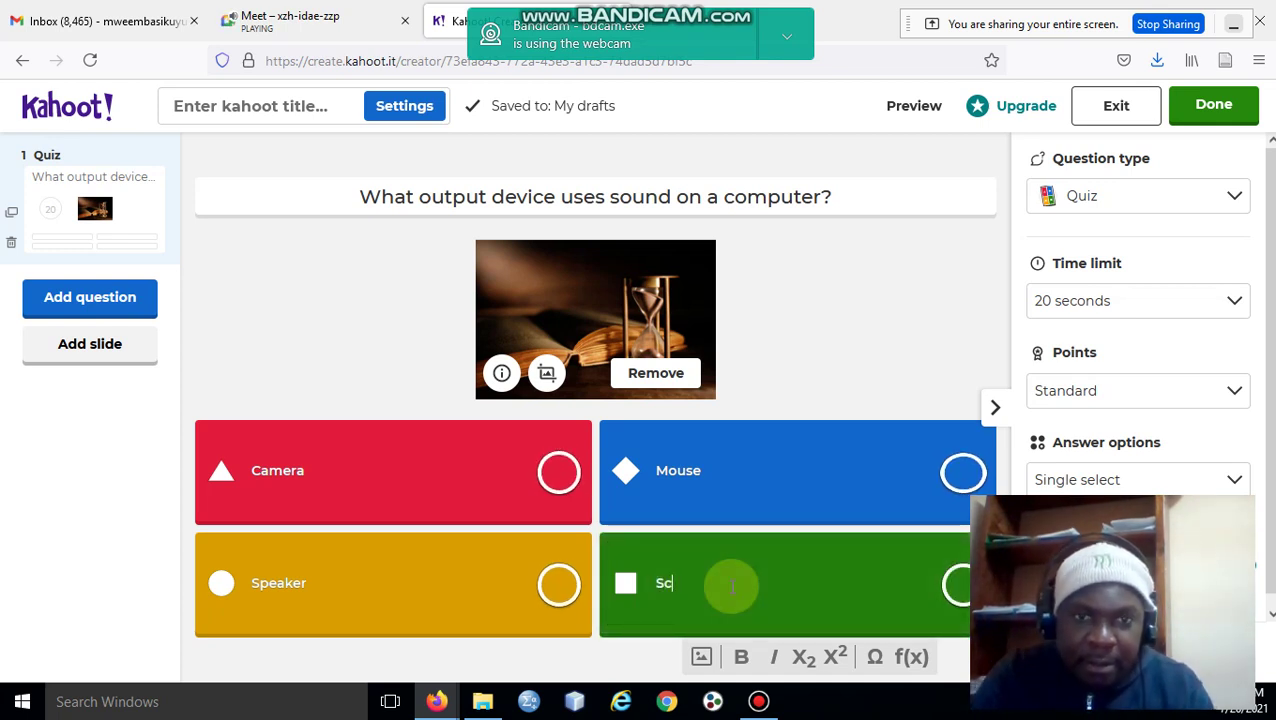
type("anner")
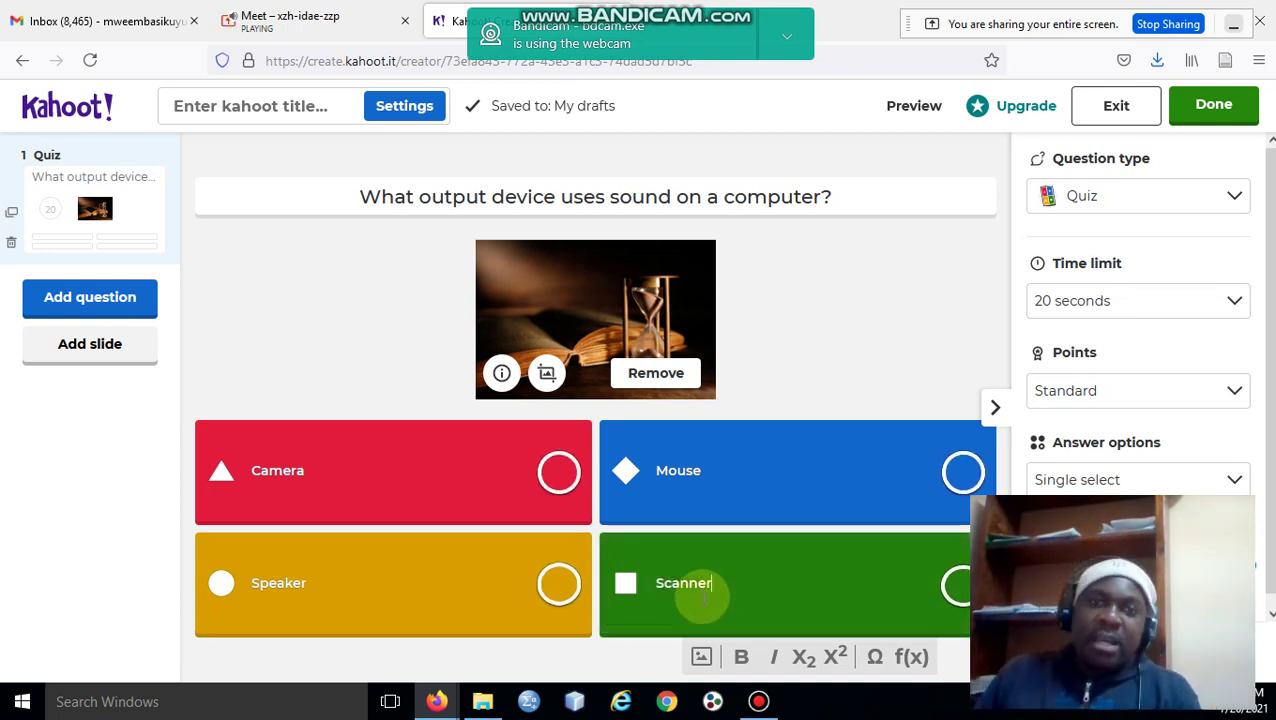
left_click(558, 590)
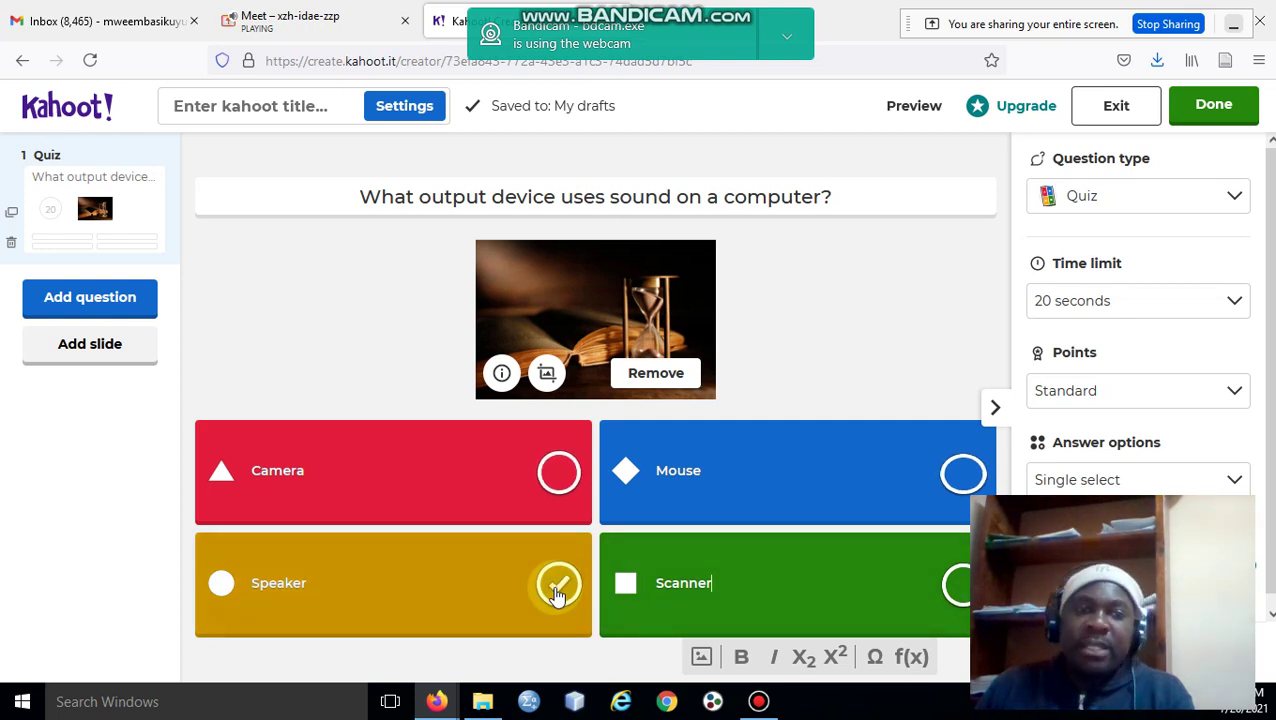
left_click(842, 602)
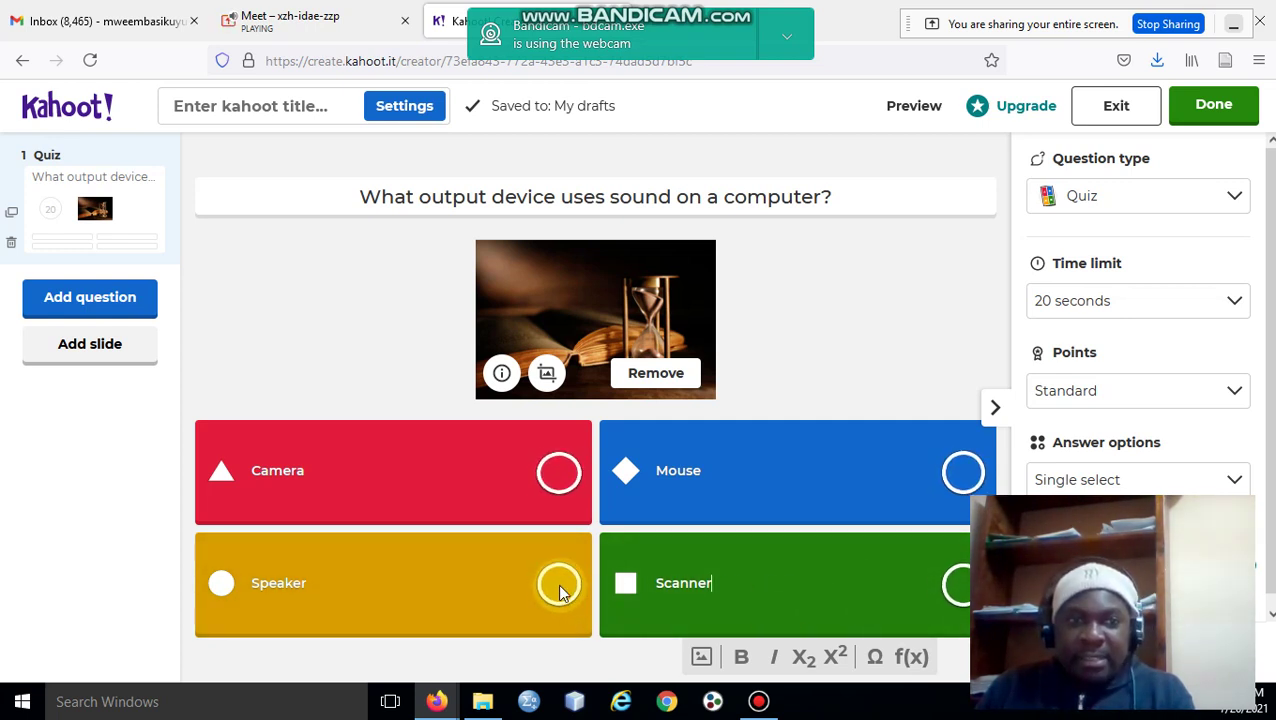
left_click(560, 591)
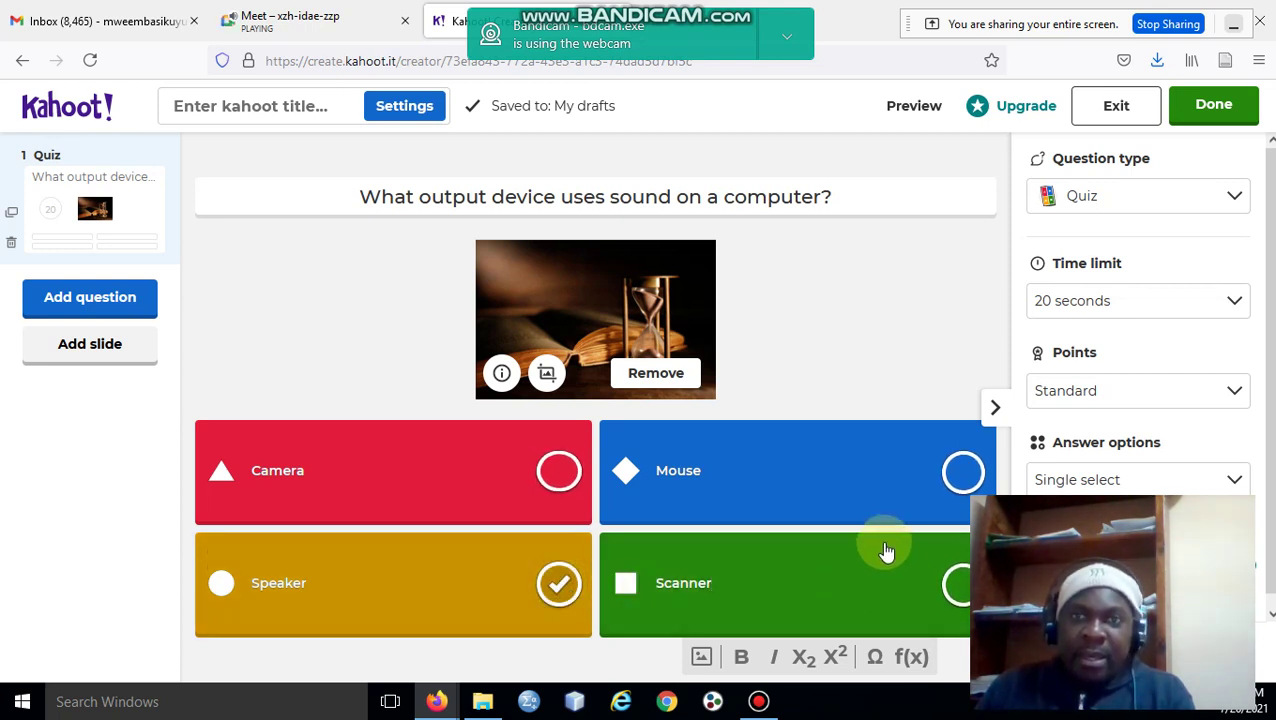
Title the quiz 'Output Devices' with the description 'Introduction to CS'.
left_click(1218, 112)
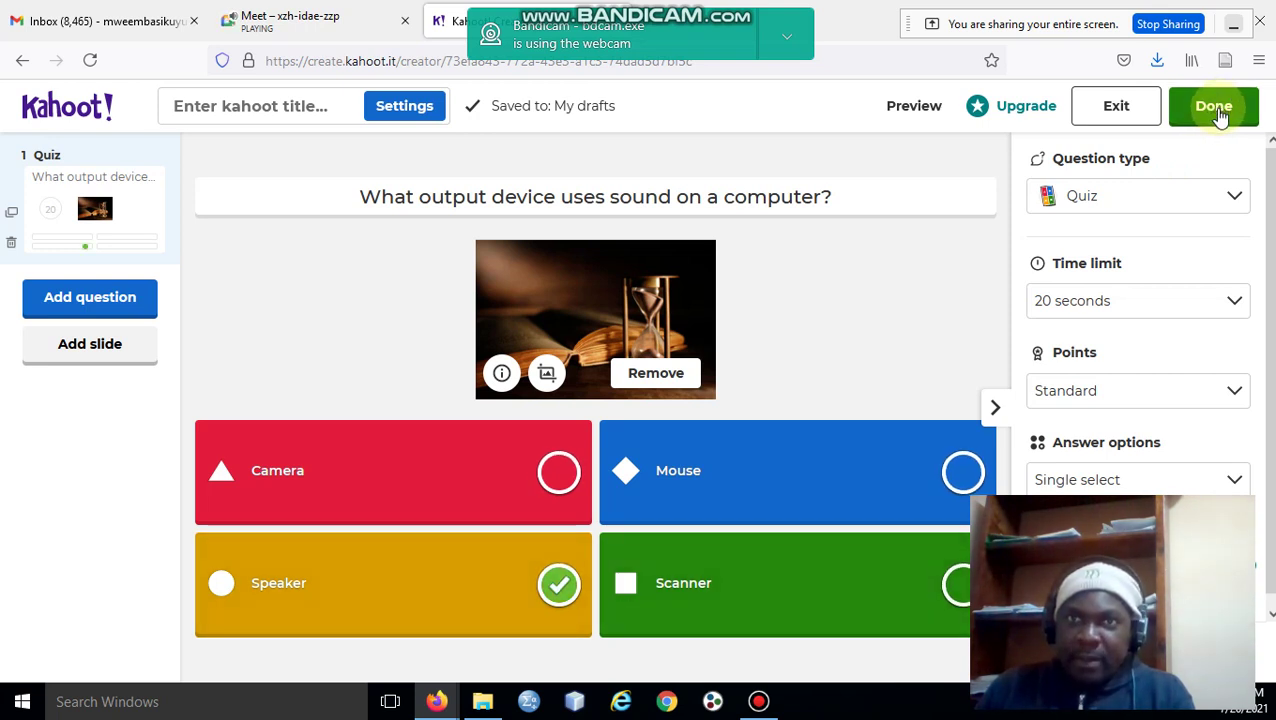
left_click(1216, 110)
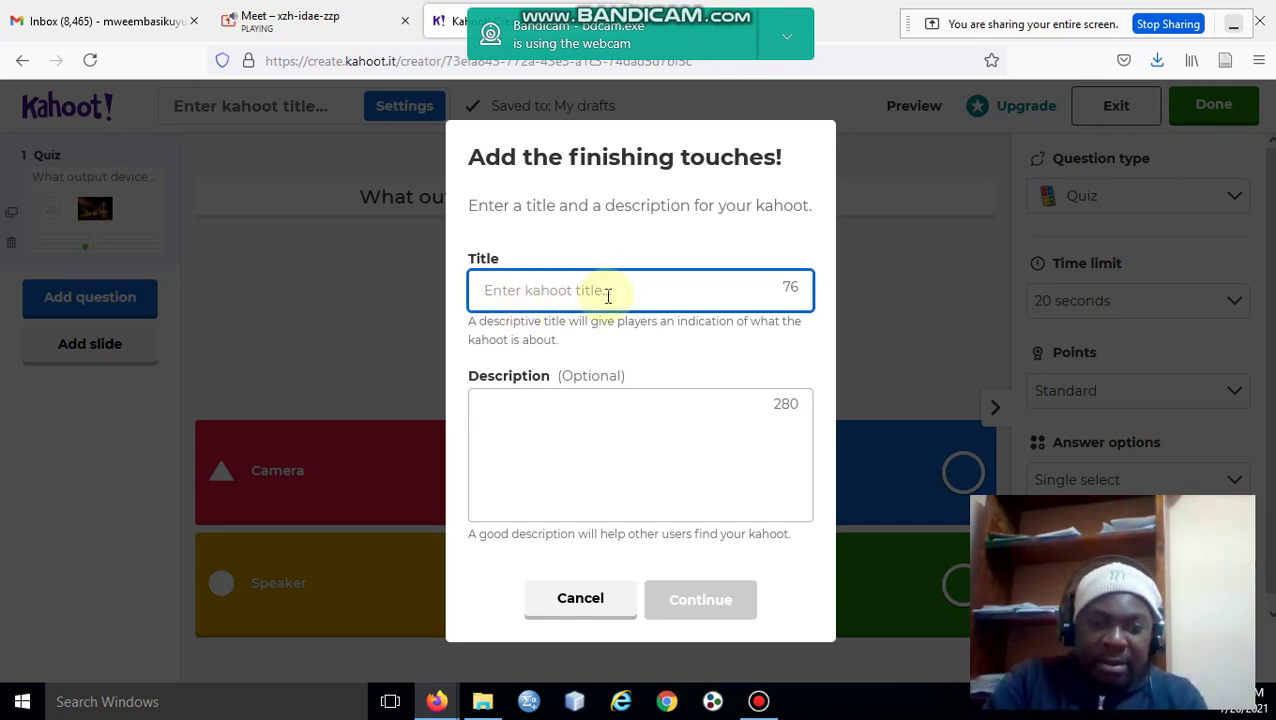
type("Output")
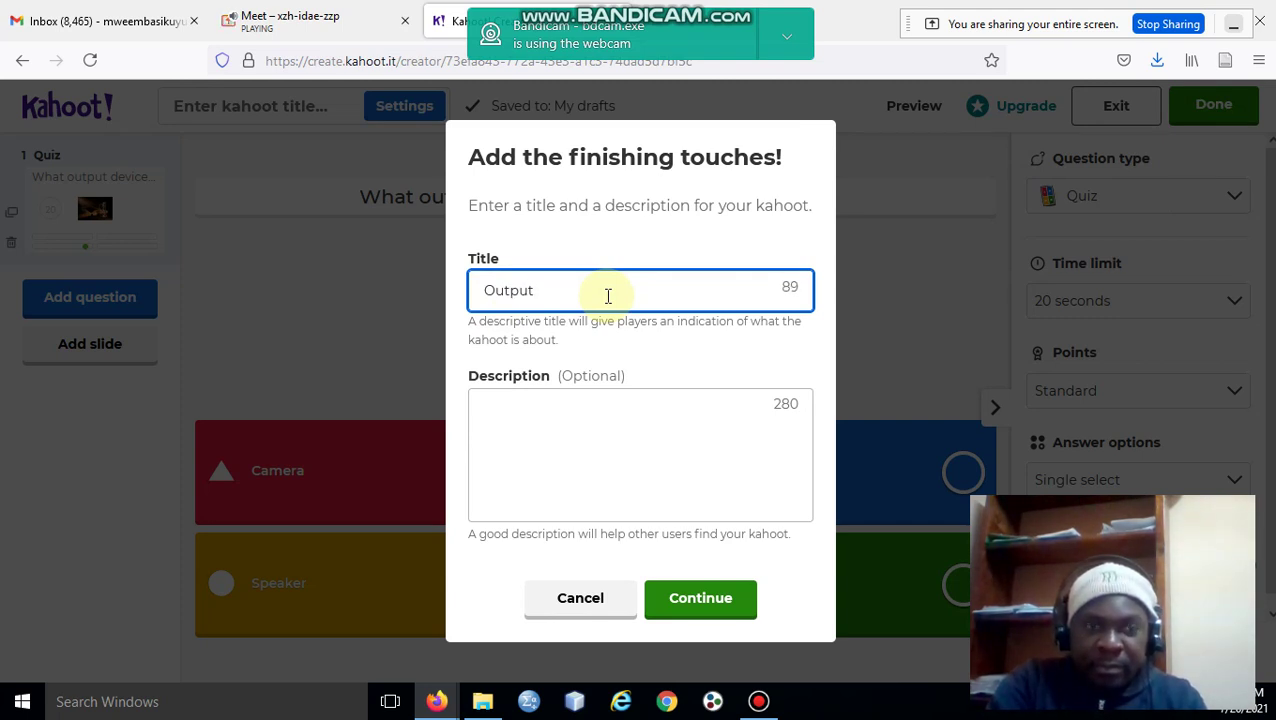
type(" Devic")
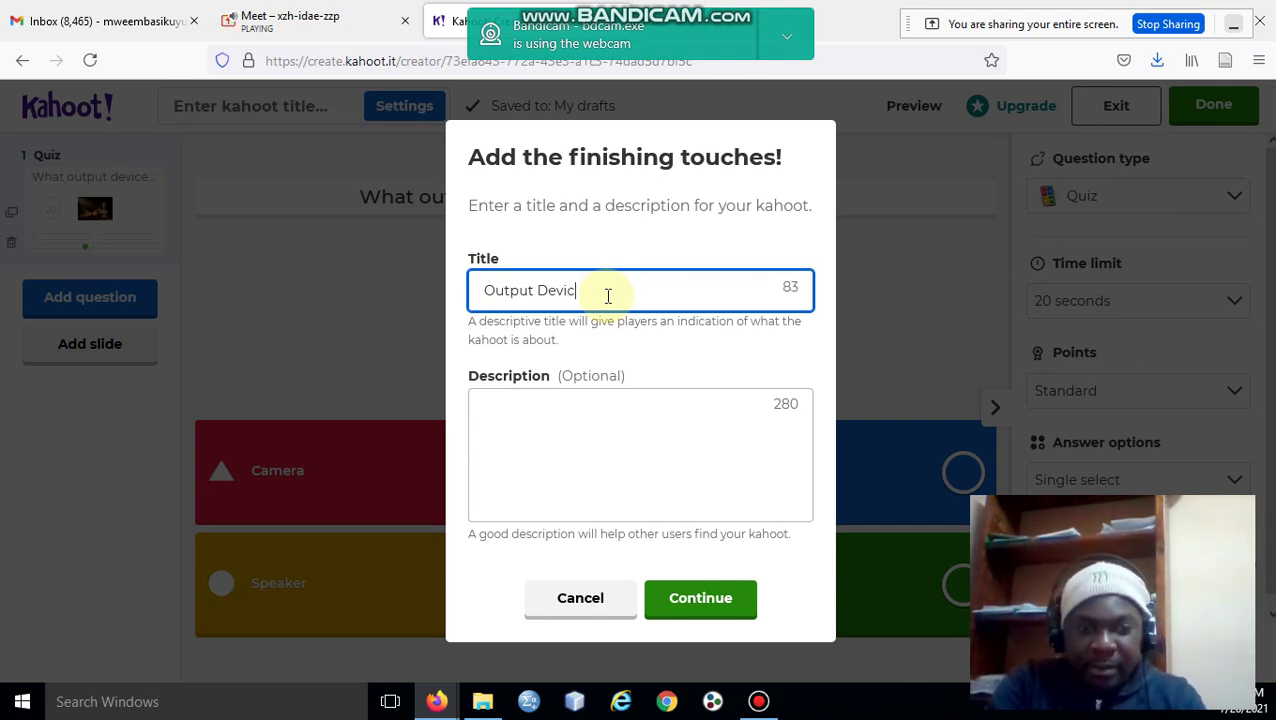
type("es")
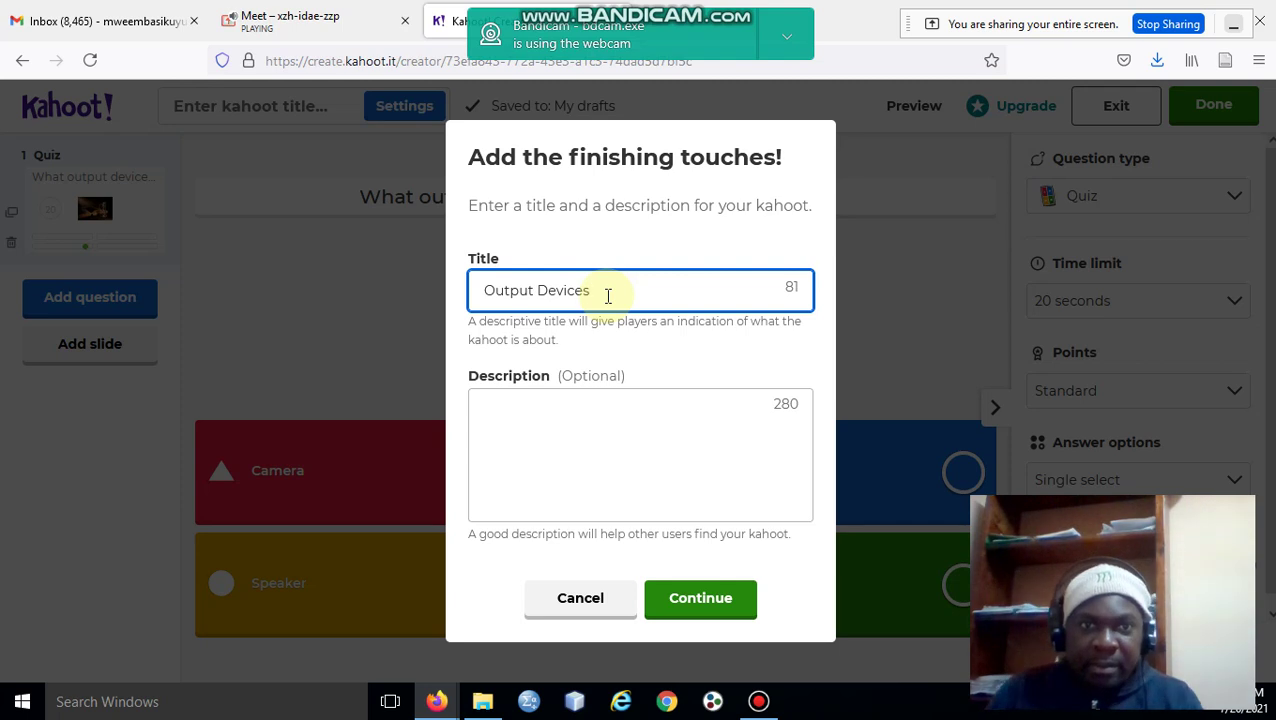
left_click(551, 421)
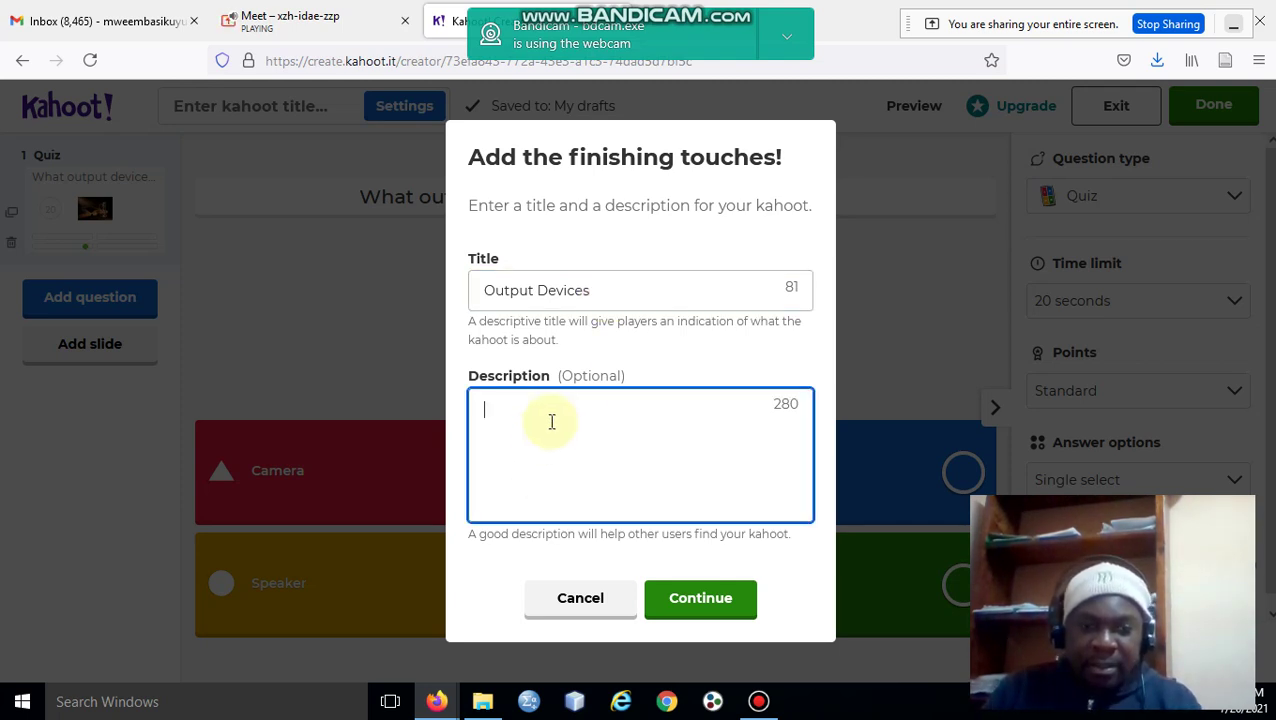
type("Introdu")
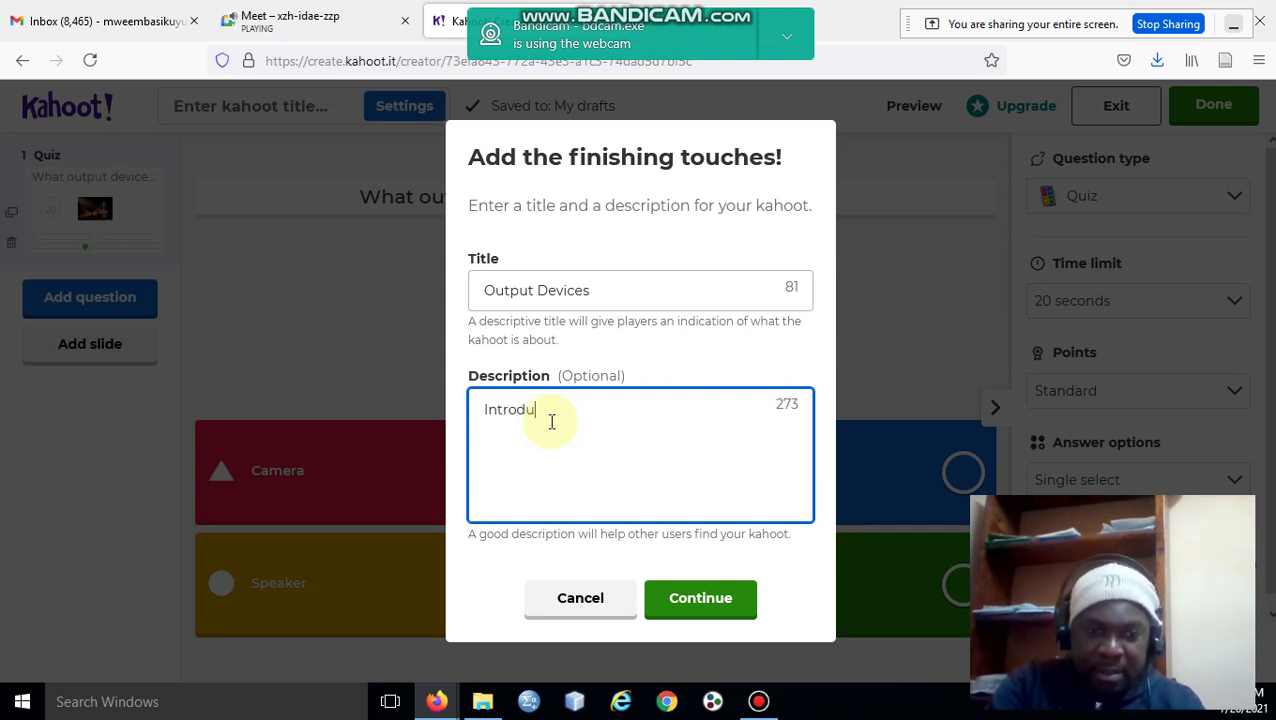
type("ction ")
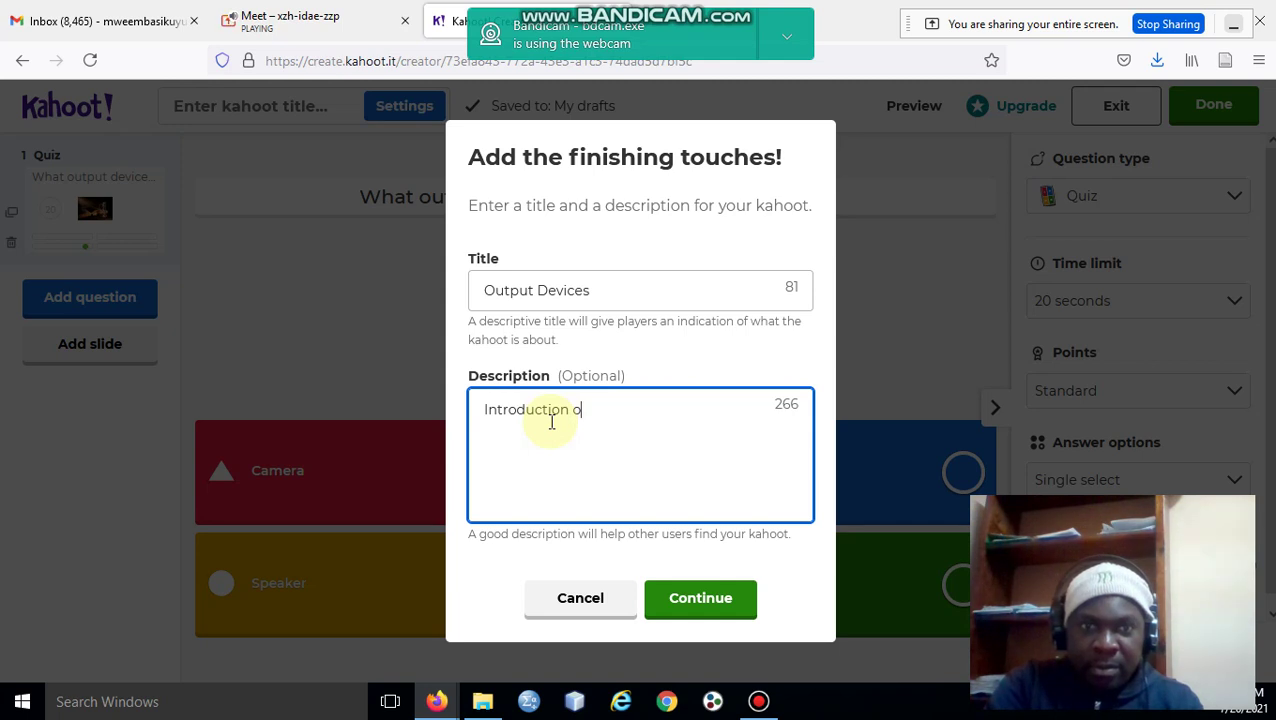
type("t")
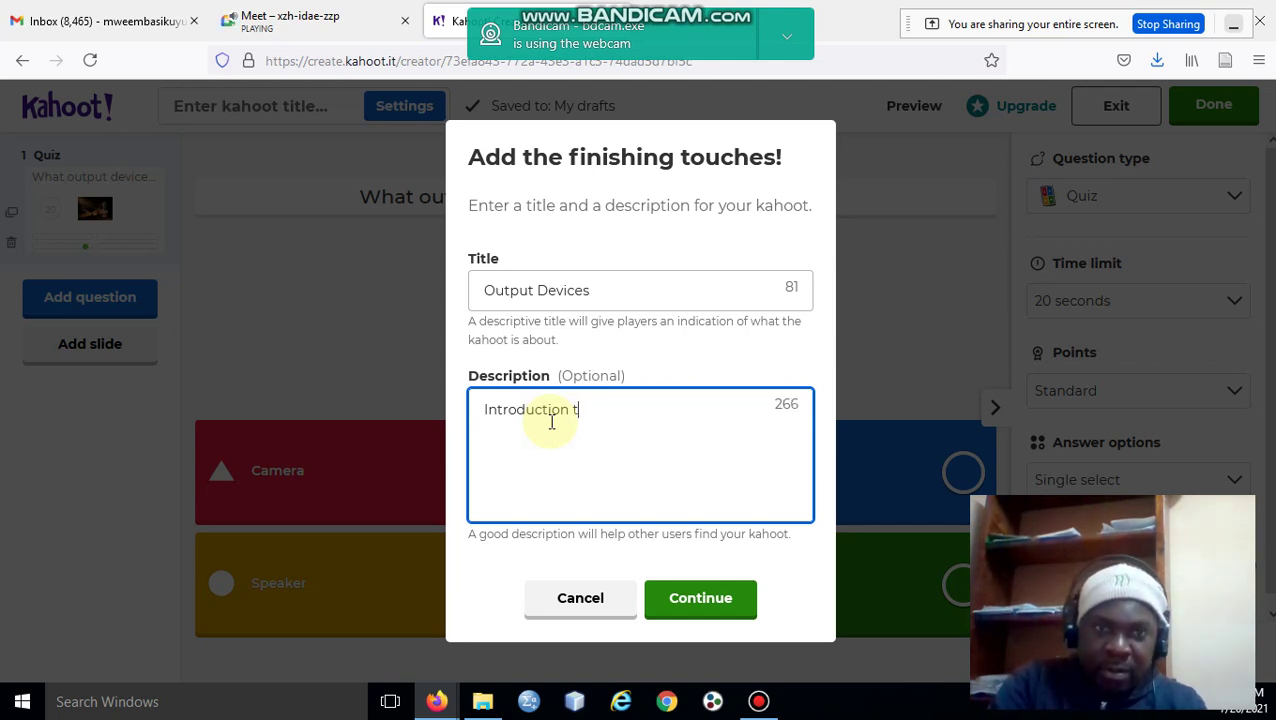
type("o CS")
left_click(690, 612)
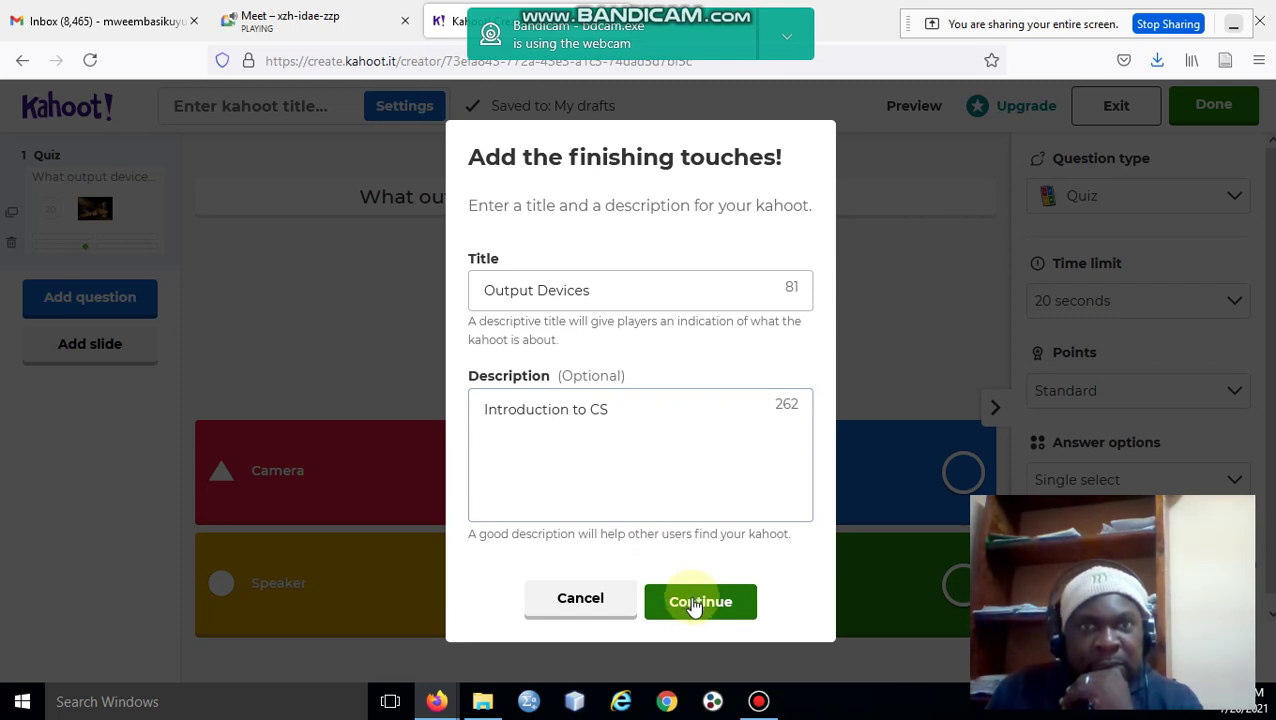
Continue past the finishing touches and choose Done to reach the Library.
left_click(697, 605)
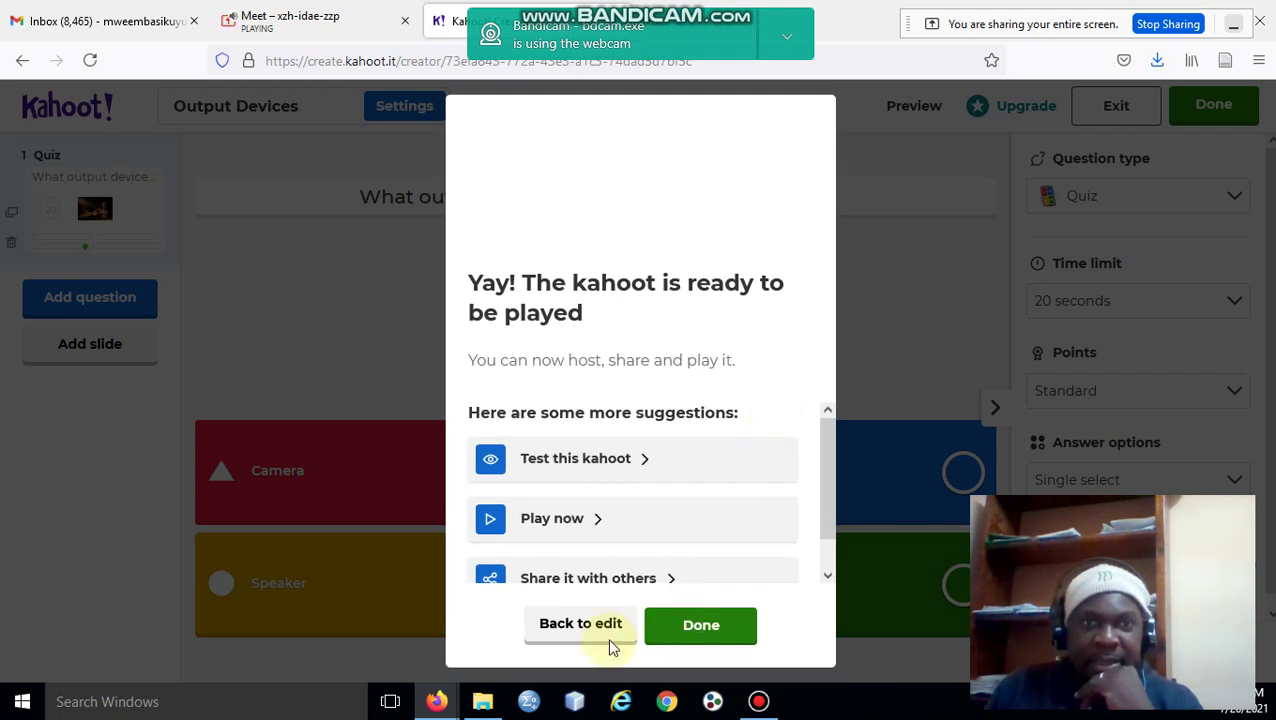
left_click(699, 638)
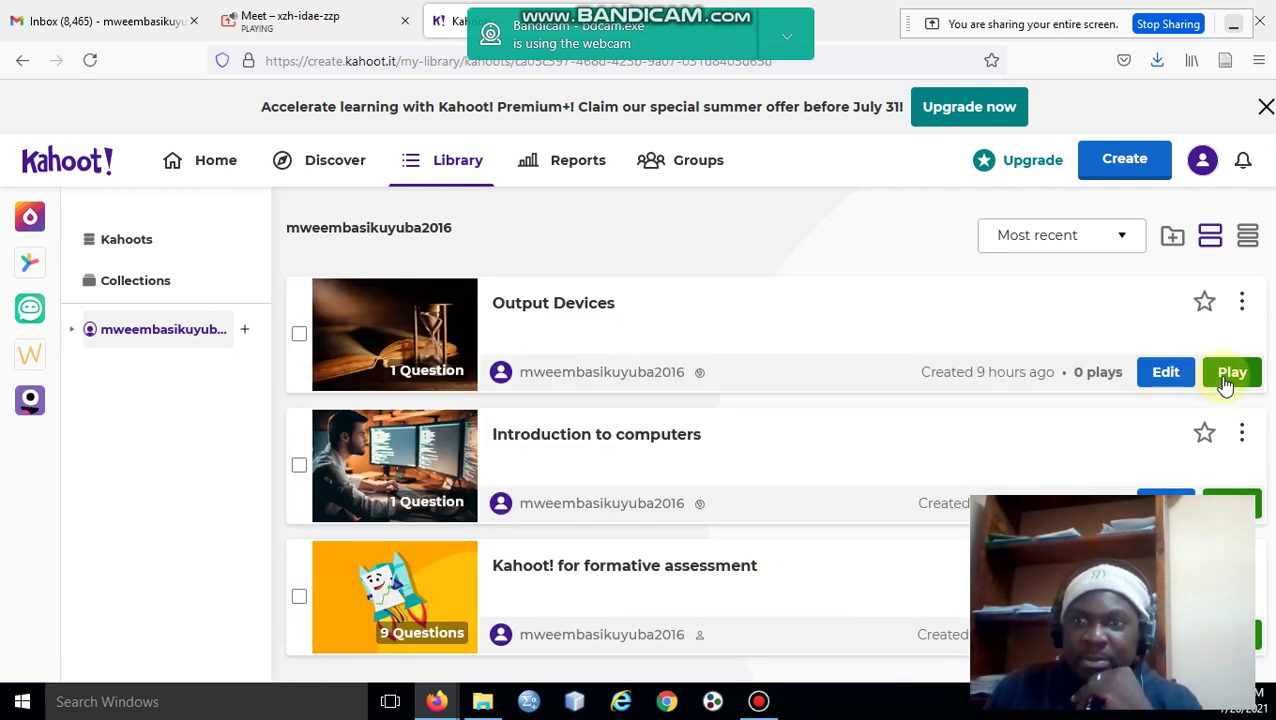
Play Output Devices in Teach mode to host it live.
left_click(1226, 387)
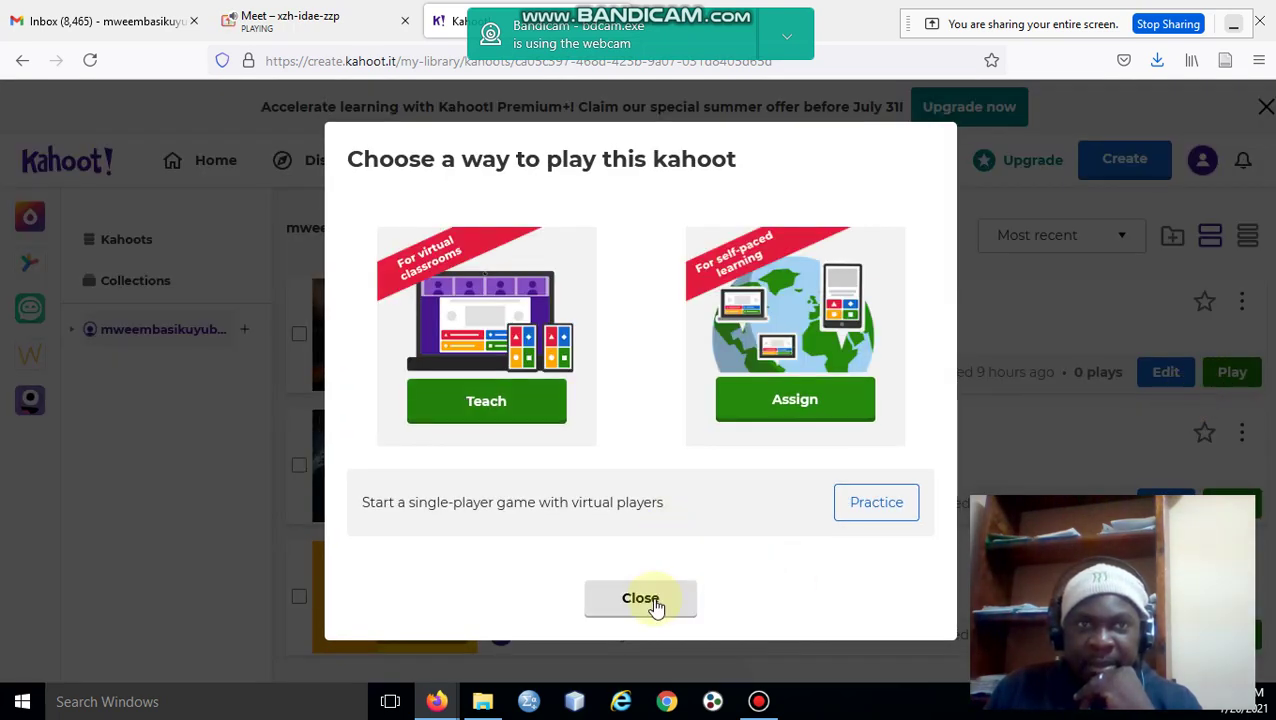
left_click(486, 410)
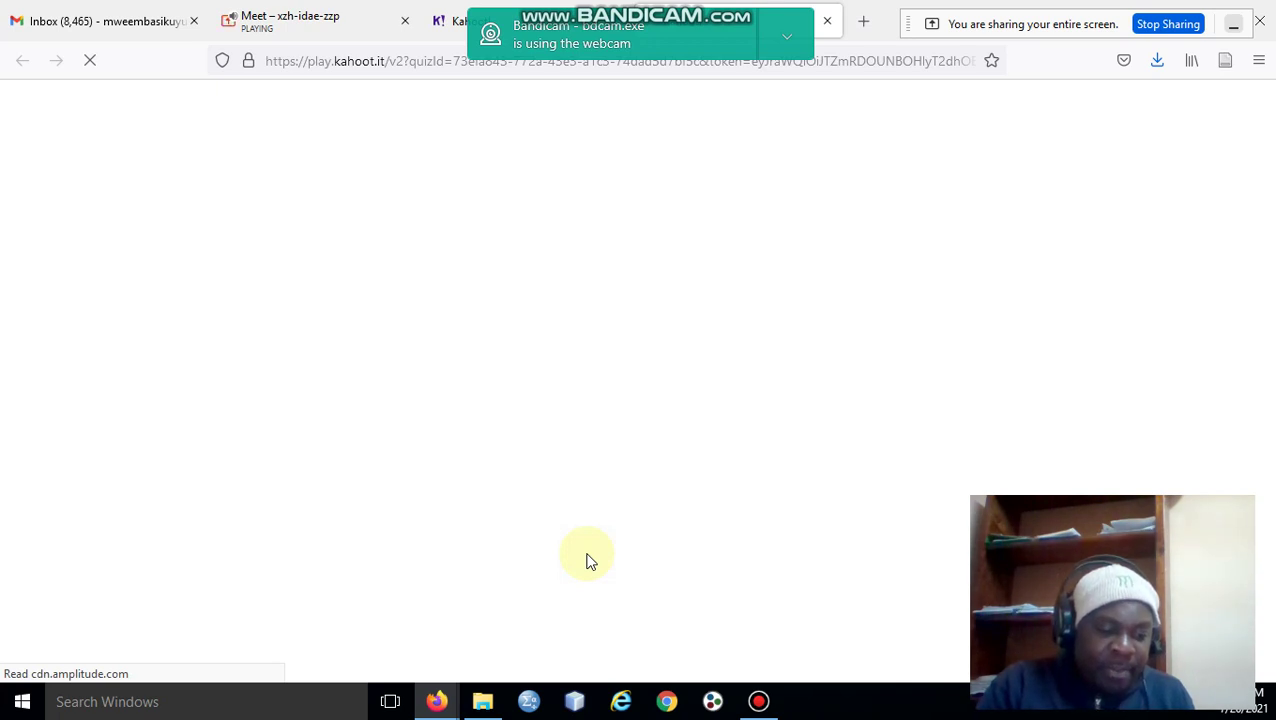
Return to the Meet tab, move the sharing notice aside, and shrink the browser window.
left_click(290, 28)
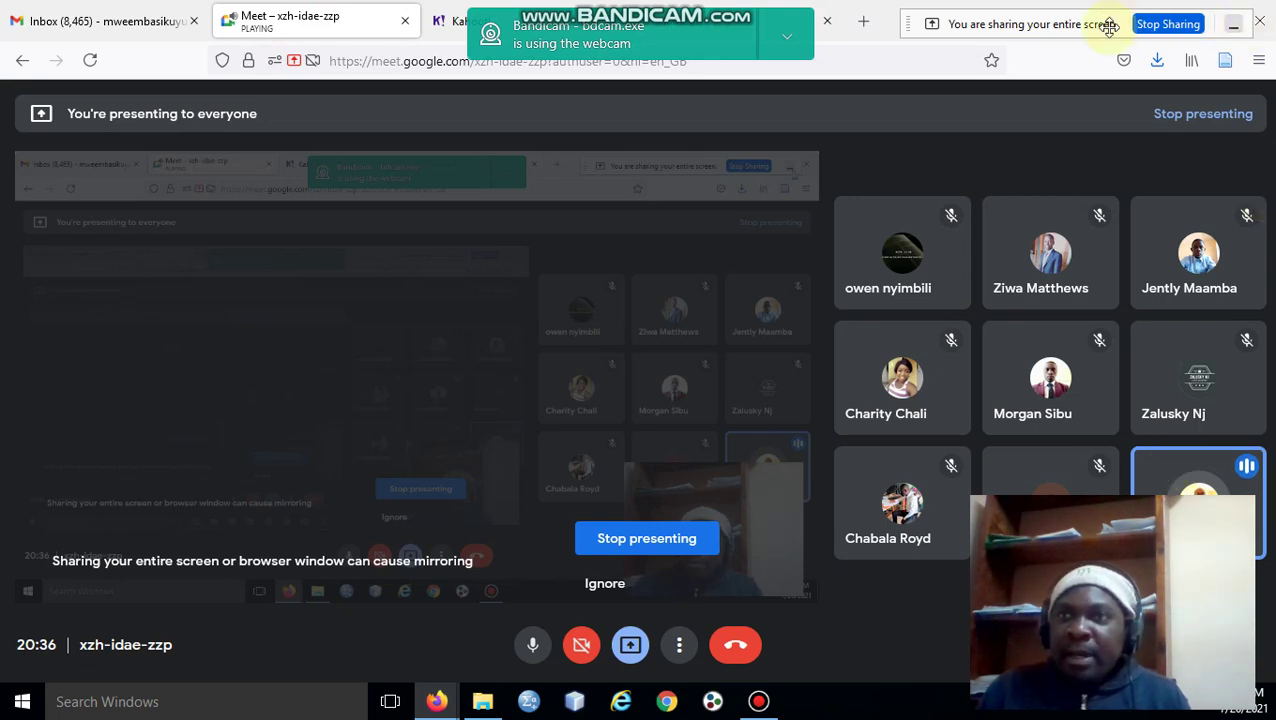
left_click_drag(825, 35, 185, 40)
left_click(1216, 20)
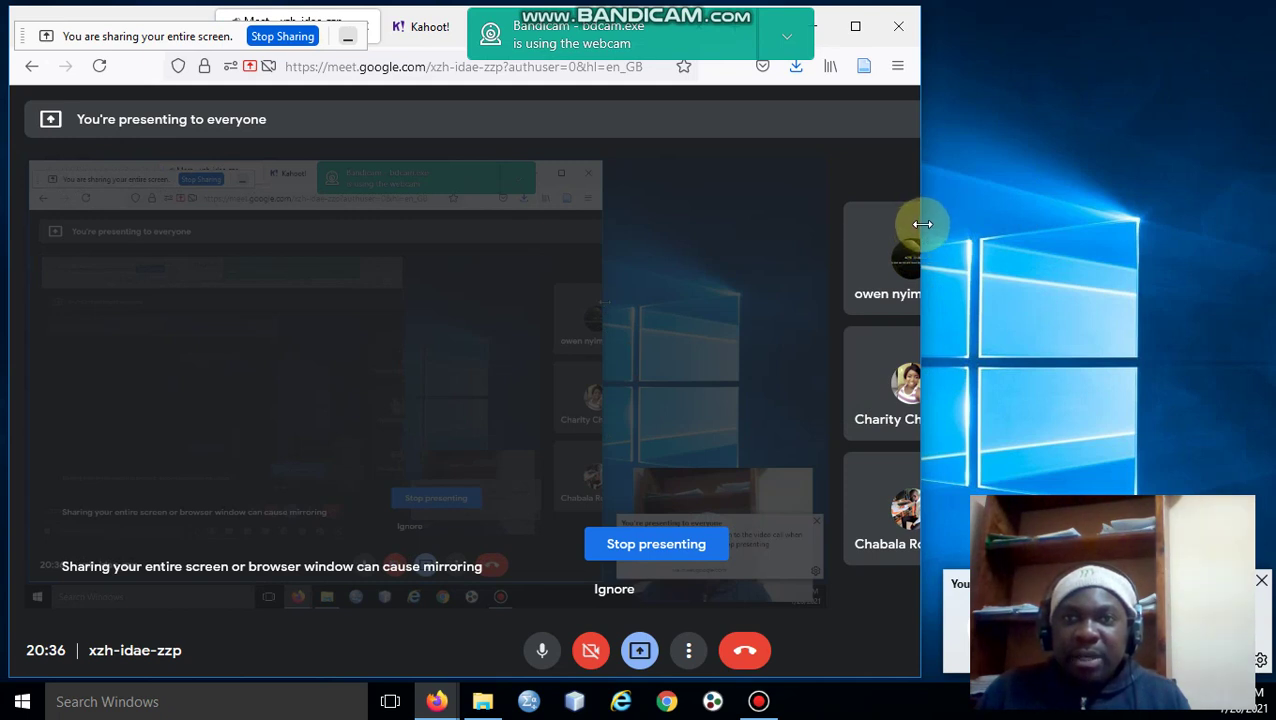
left_click_drag(917, 222, 1030, 226)
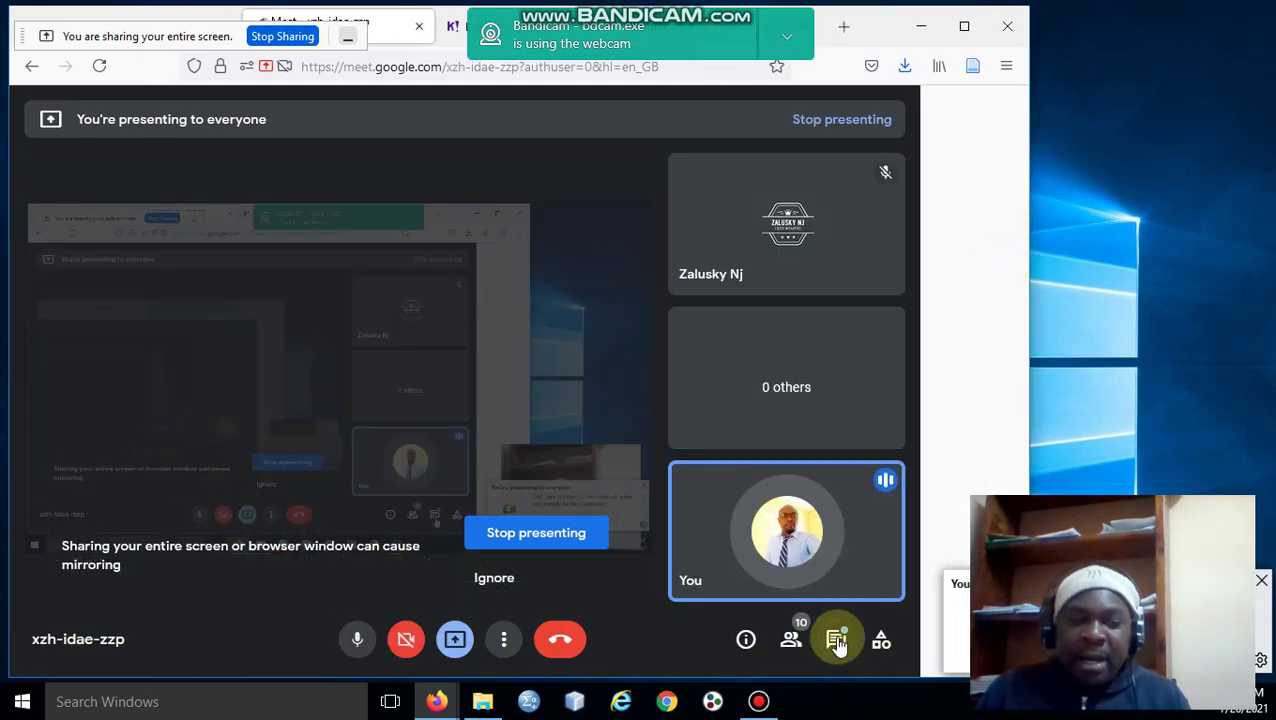
Send 'kahoot.it' to everyone in the Meet chat, then maximise the browser.
left_click(836, 640)
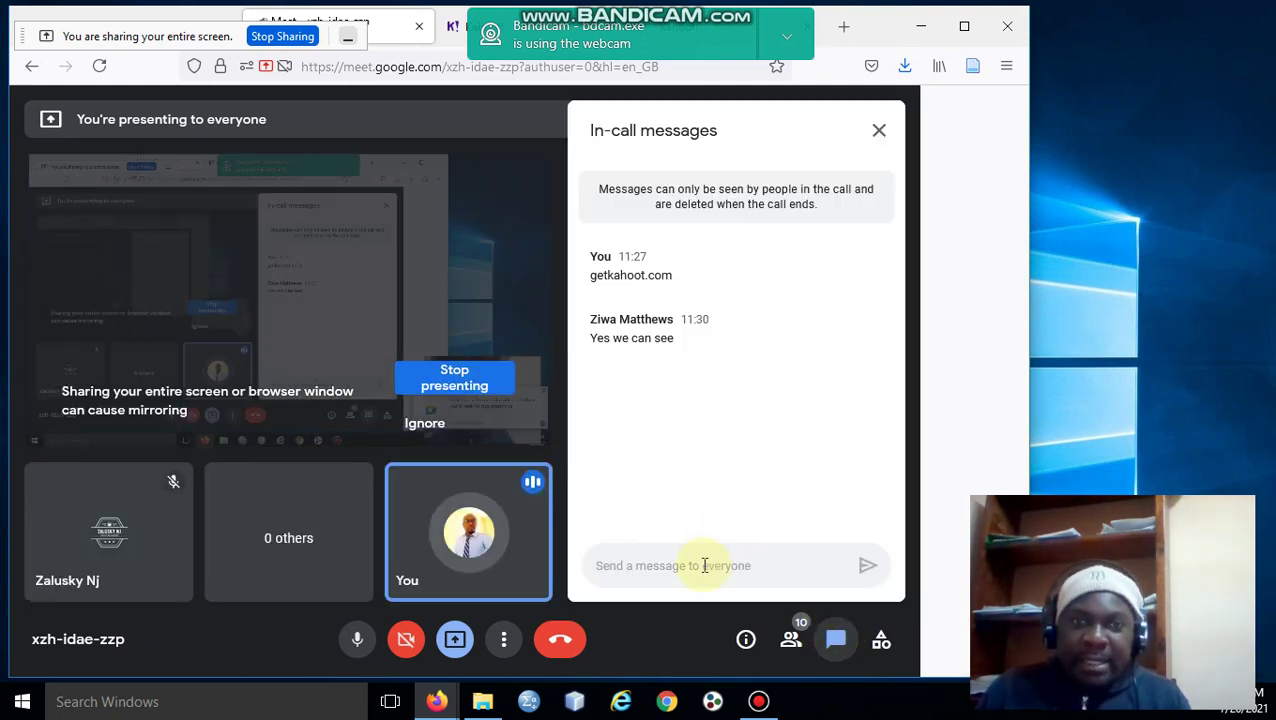
left_click(704, 565)
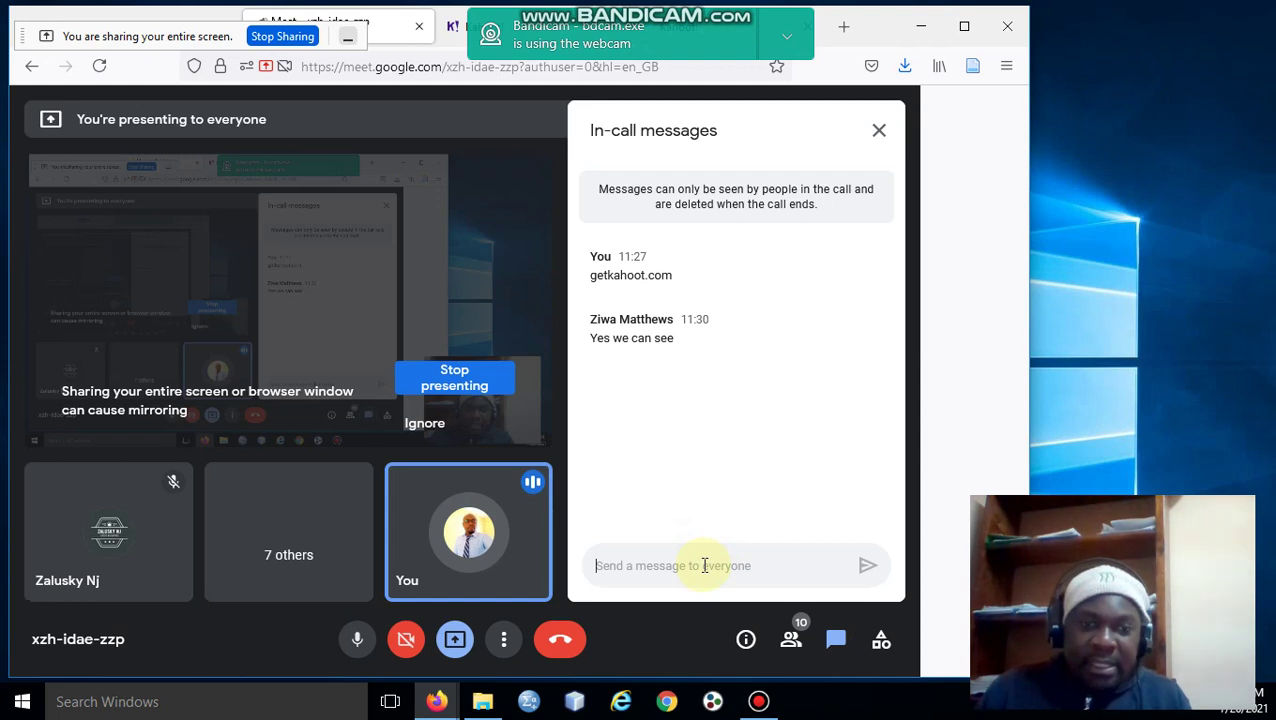
type("kaho")
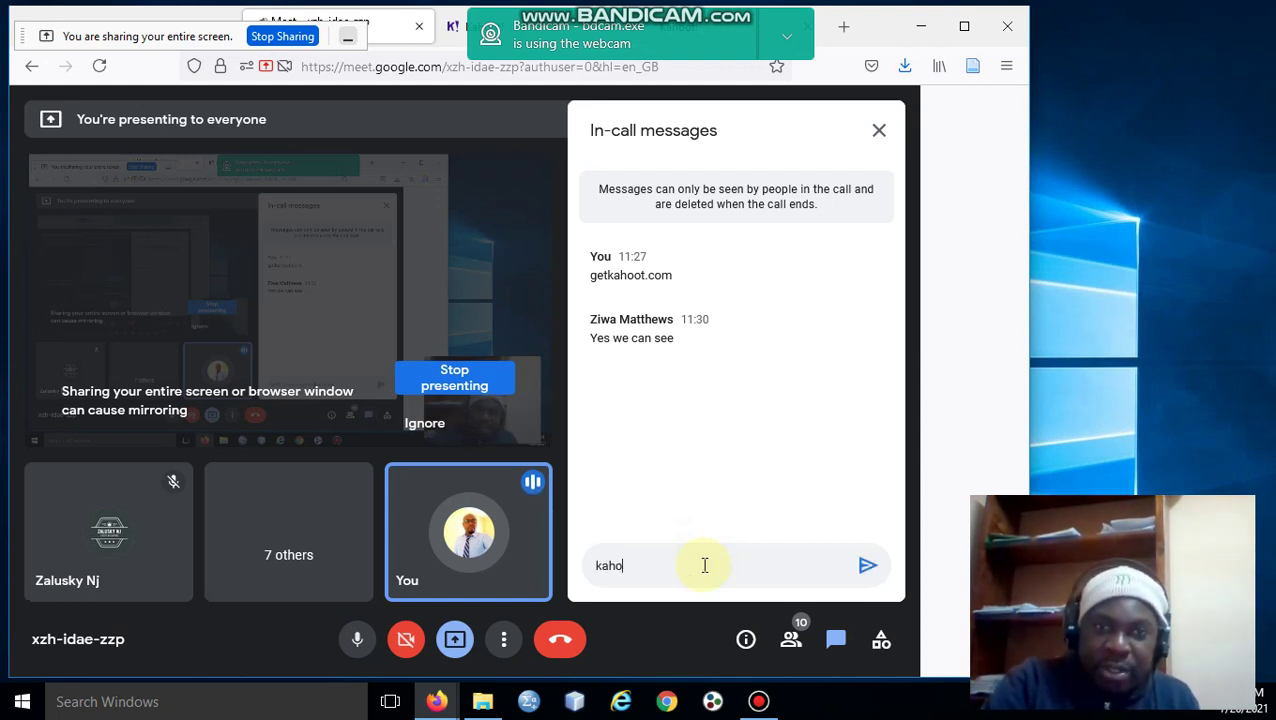
type("ol")
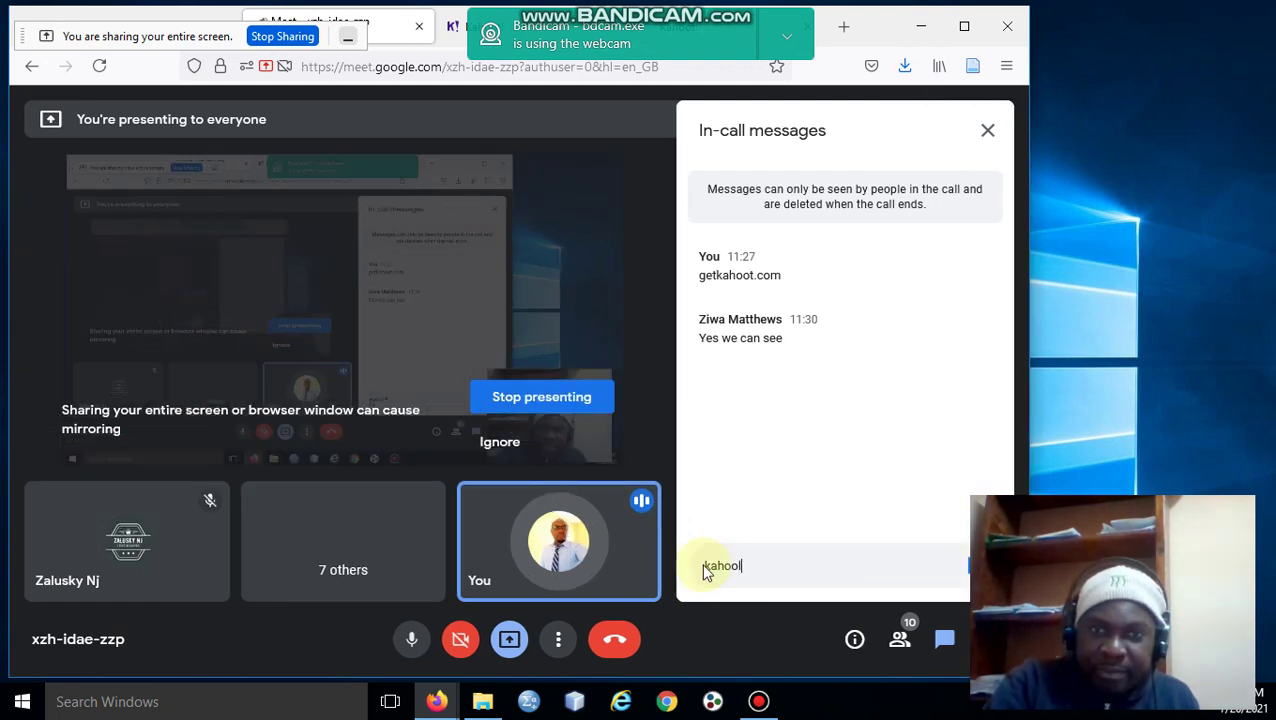
key("BackSpace")
type("t.it")
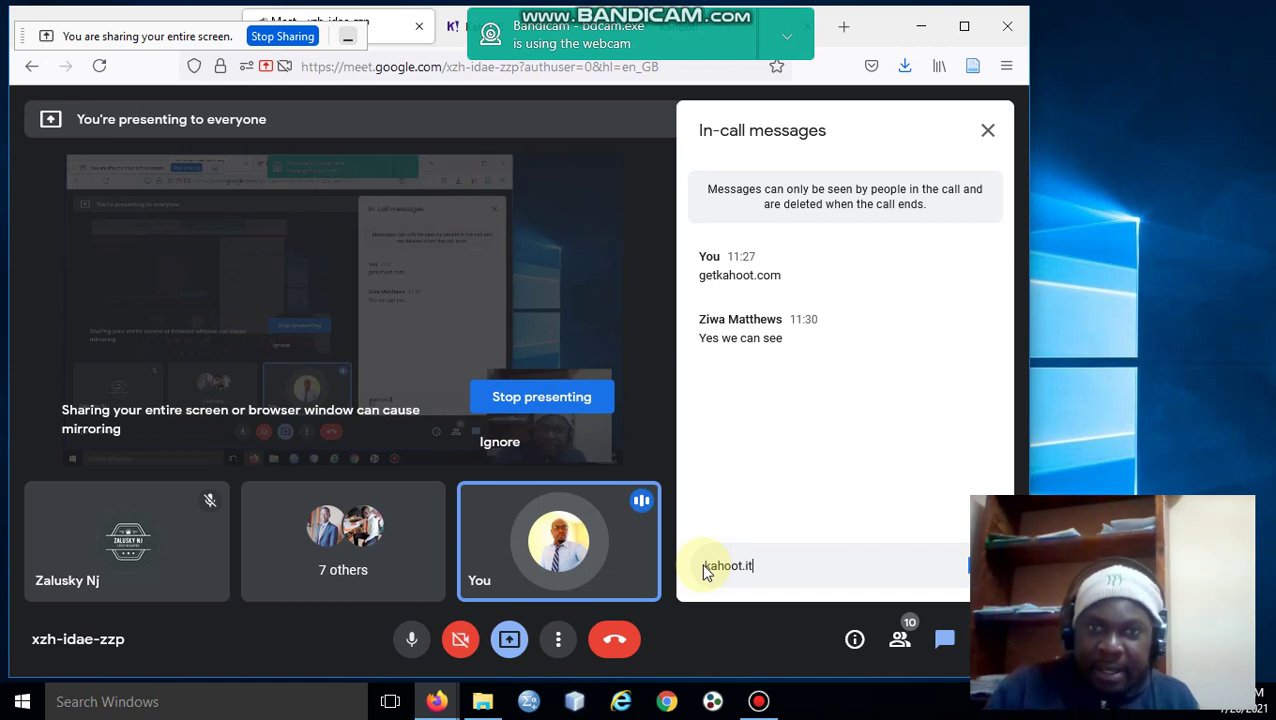
key("Return")
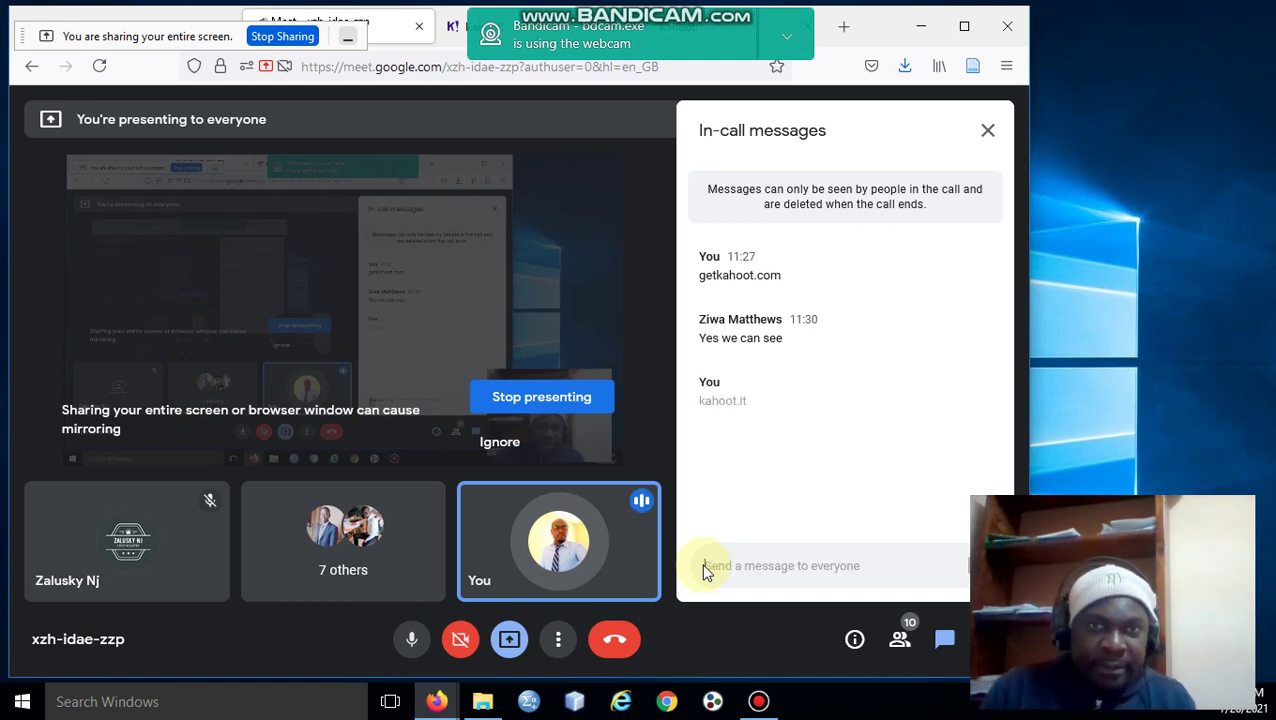
left_click(965, 35)
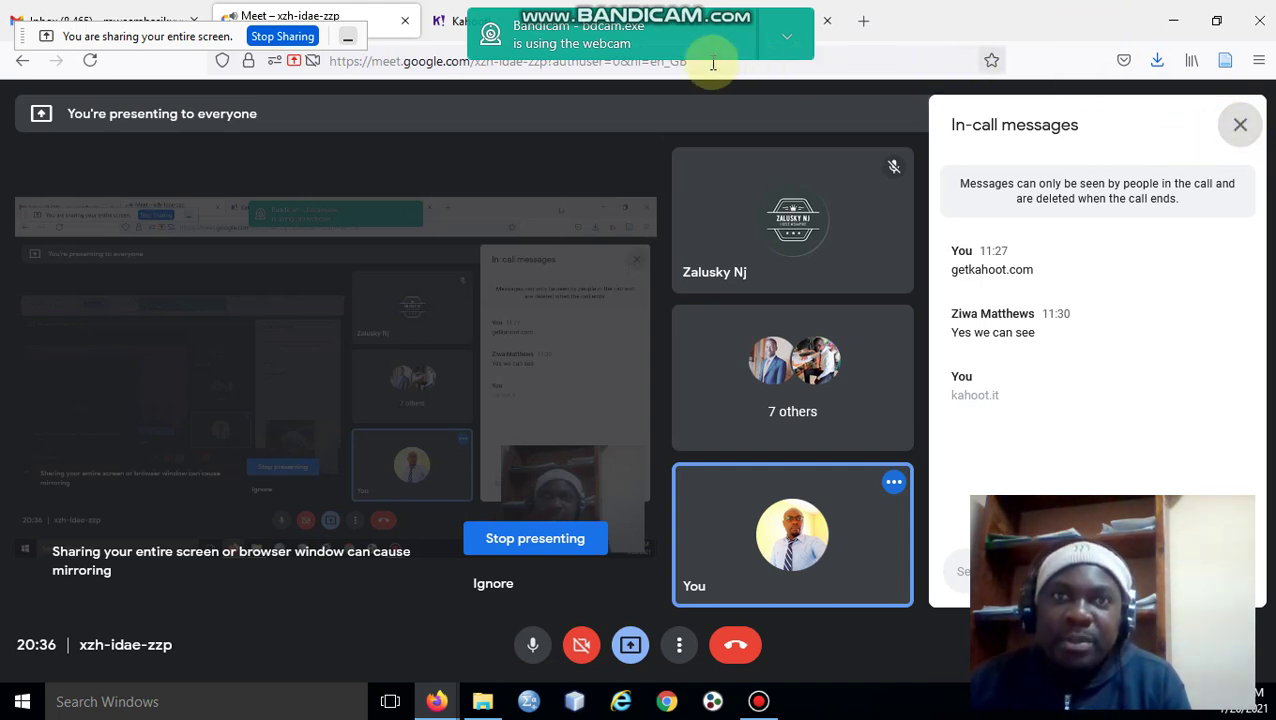
Restore the browser window and return to the Kahoot! tab showing the Output Devices game setup.
double_click(1070, 18)
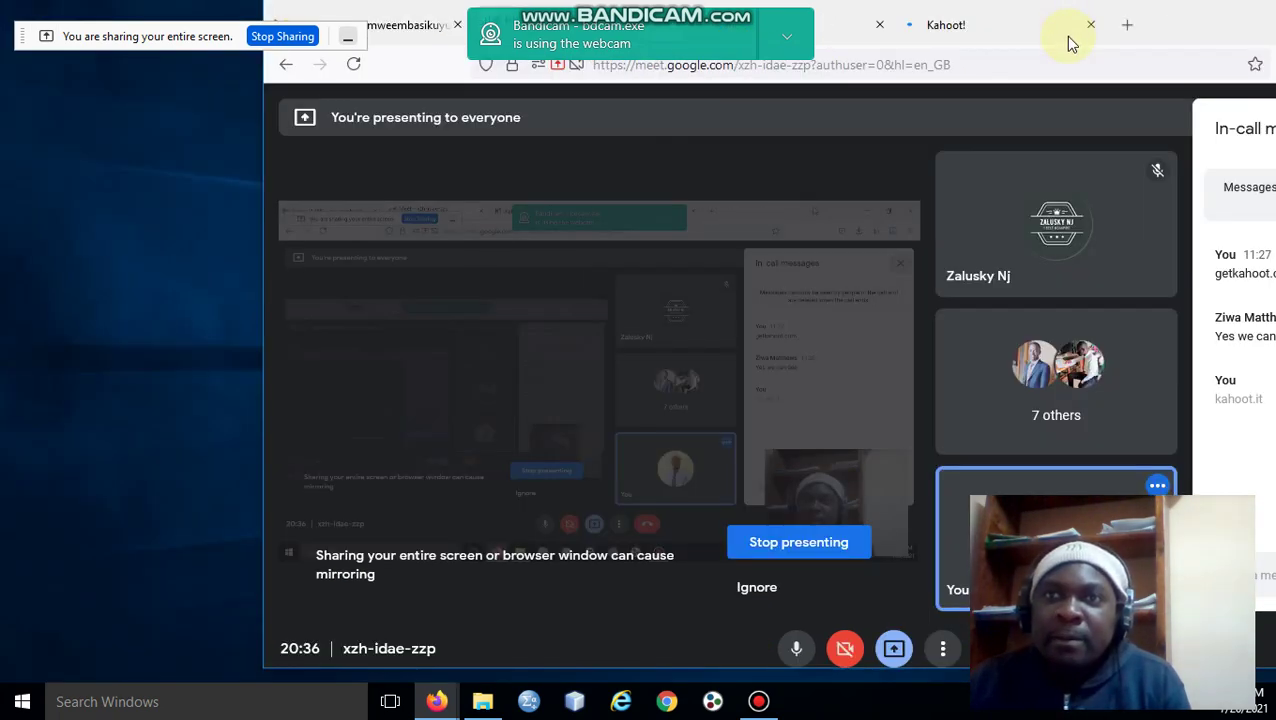
left_click(965, 45)
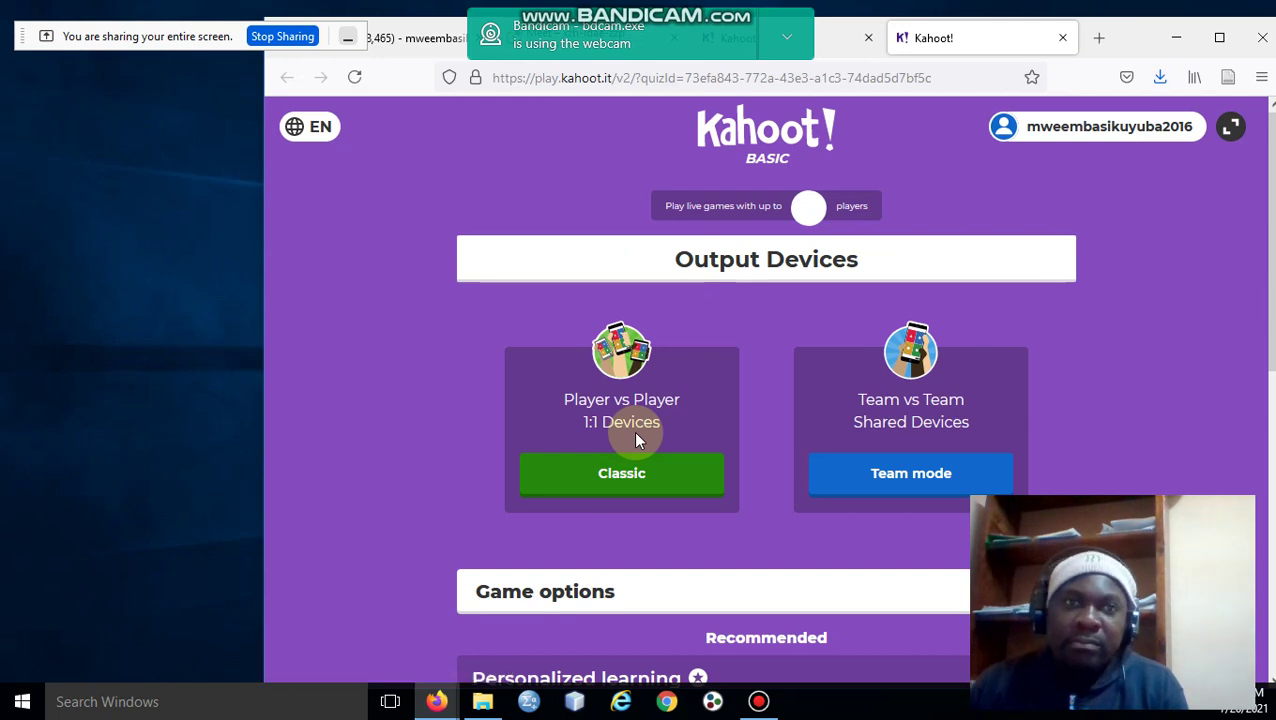
Start the Output Devices game in Classic player-vs-player mode to open the join lobby.
left_click(630, 490)
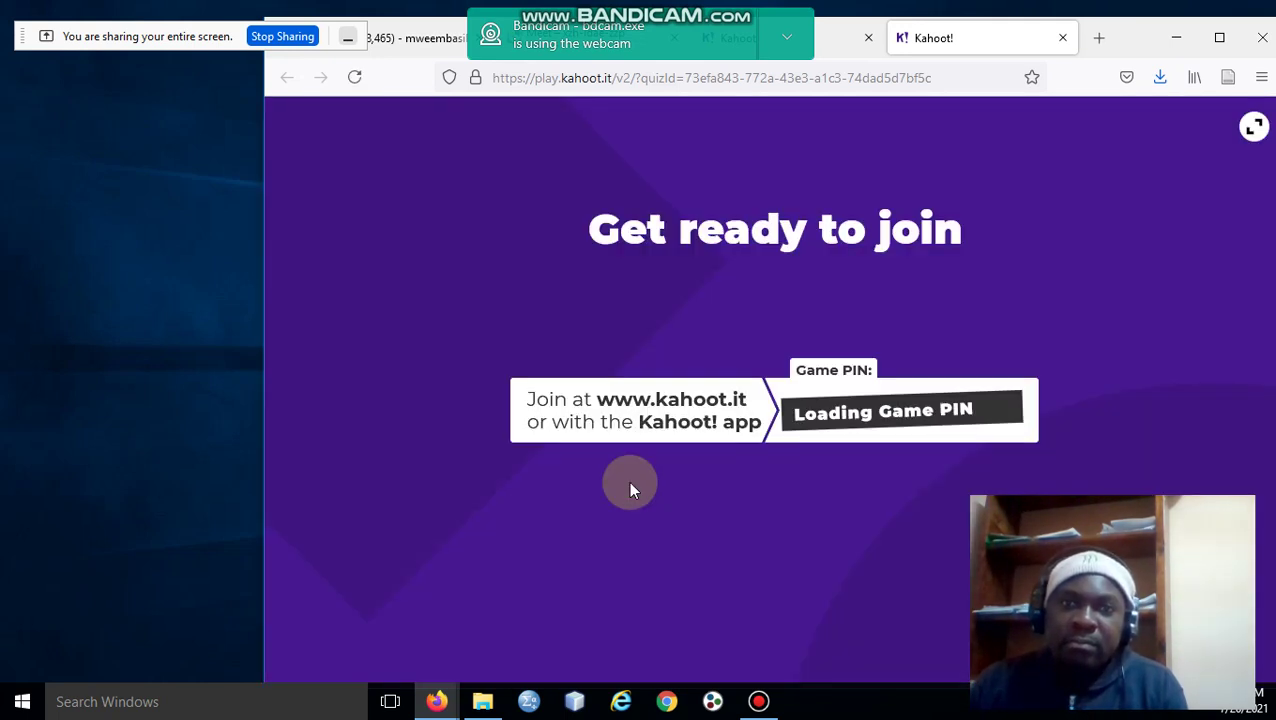